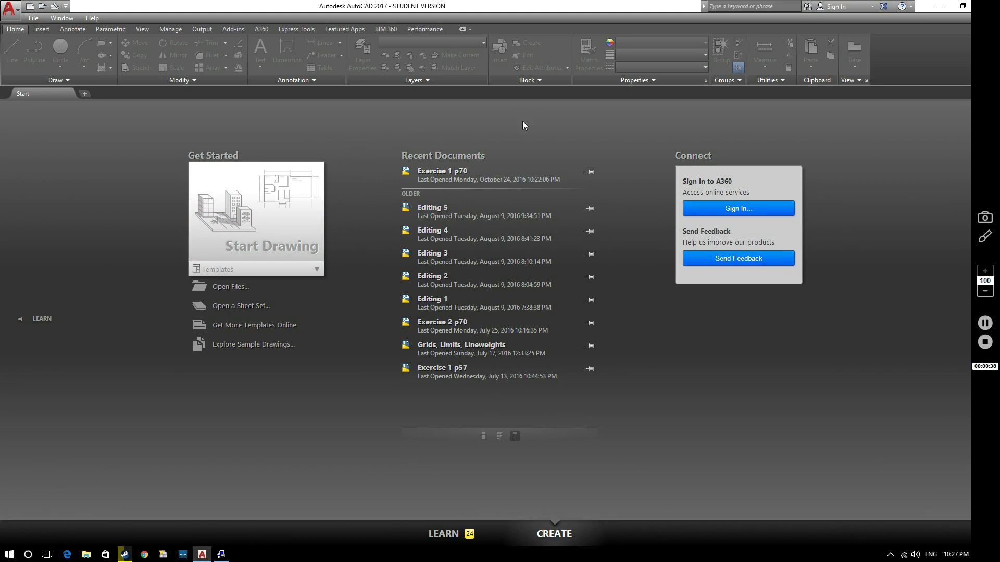
Step: Create the new Drawing2 from the acadISO -Named Plot Styles.dwt template in the Templates list
{"action": "left_click", "coordinate": [315, 270]}
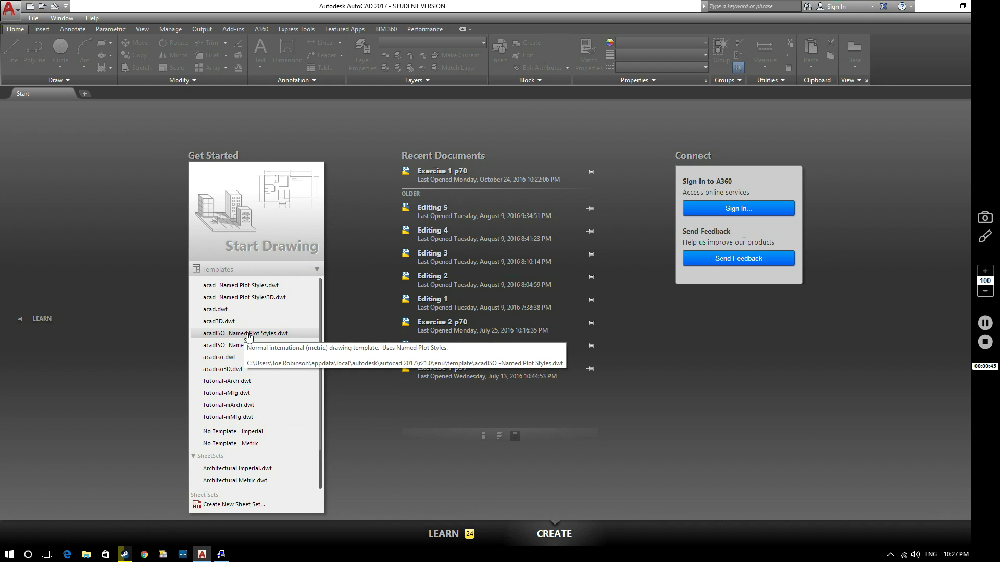
{"action": "left_click", "coordinate": [246, 333]}
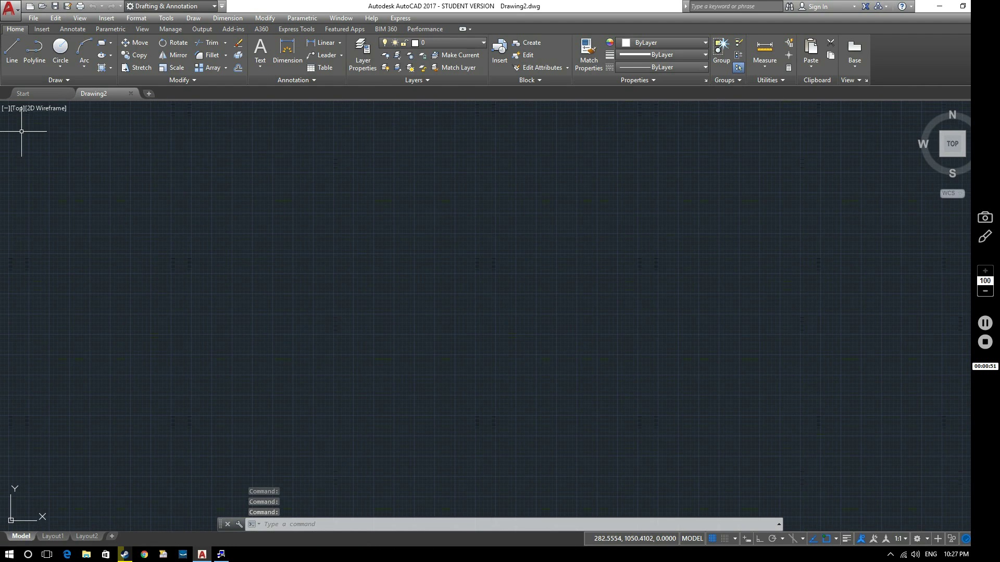
{"action": "mouse_move", "coordinate": [100, 95]}
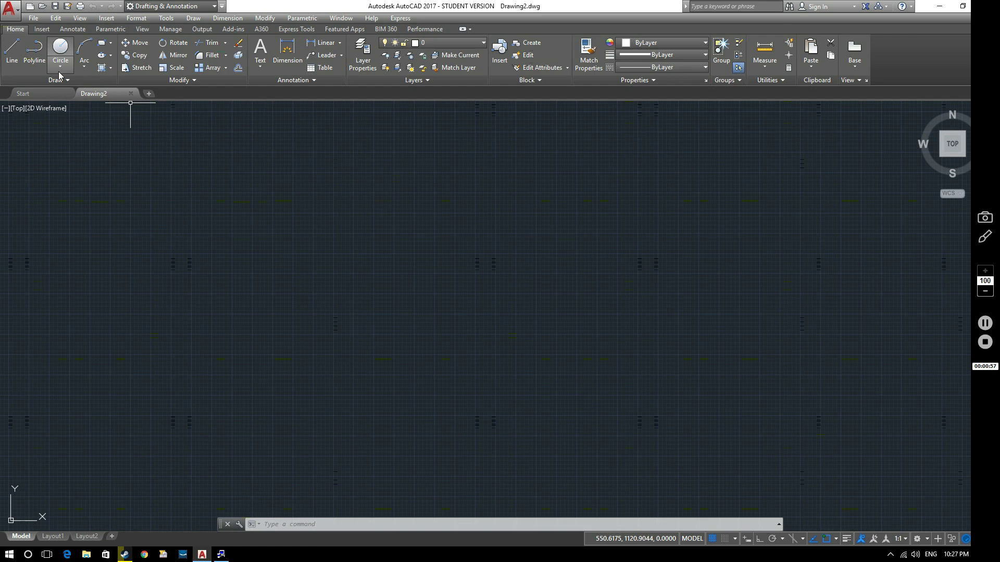
Step: Open the application menu from the red A button
{"action": "left_click", "coordinate": [10, 8]}
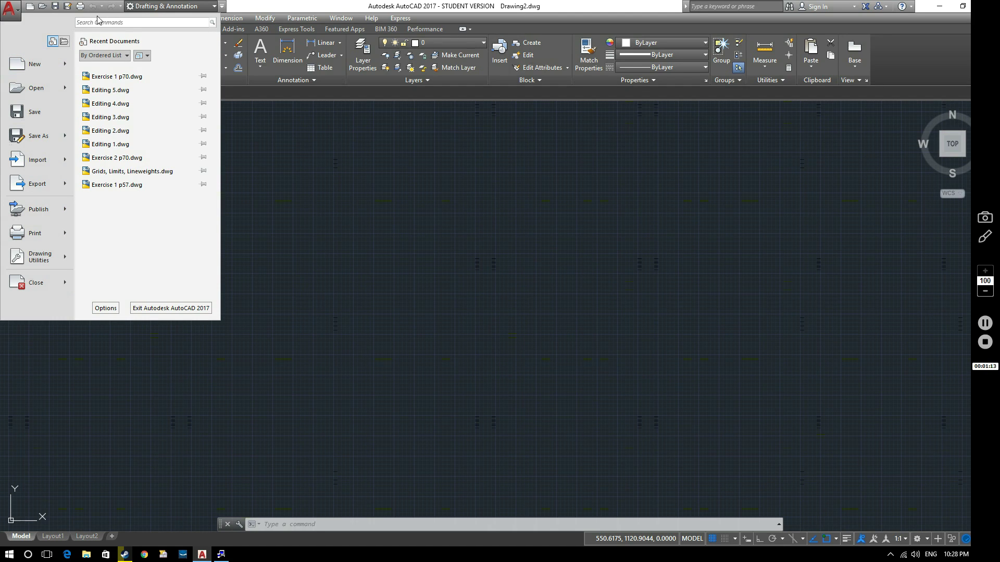
{"action": "left_click", "coordinate": [105, 308]}
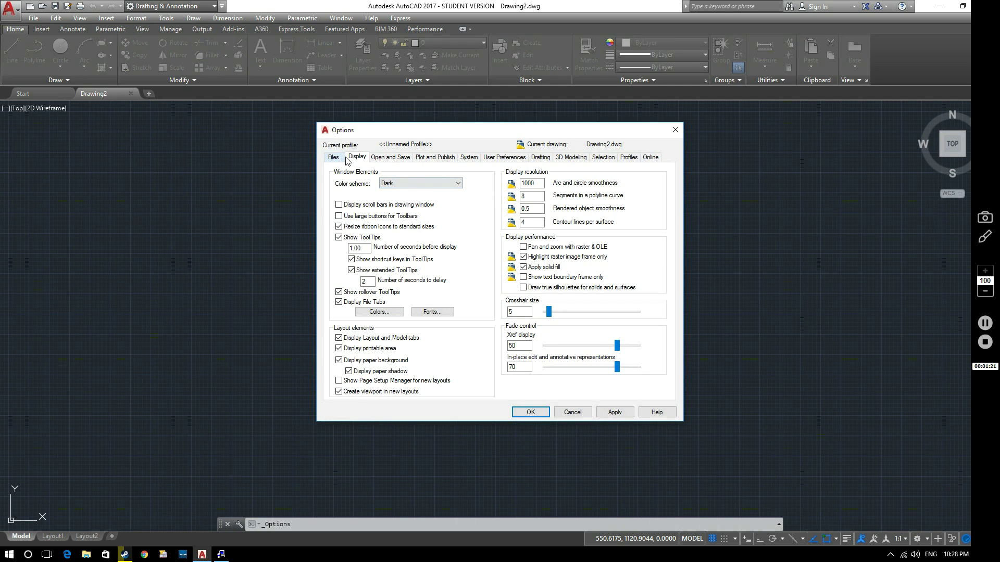
{"action": "left_click", "coordinate": [336, 160]}
{"action": "left_click", "coordinate": [354, 159]}
{"action": "left_click", "coordinate": [389, 158]}
{"action": "left_click", "coordinate": [433, 158]}
{"action": "left_click", "coordinate": [473, 161]}
{"action": "left_click", "coordinate": [504, 159]}
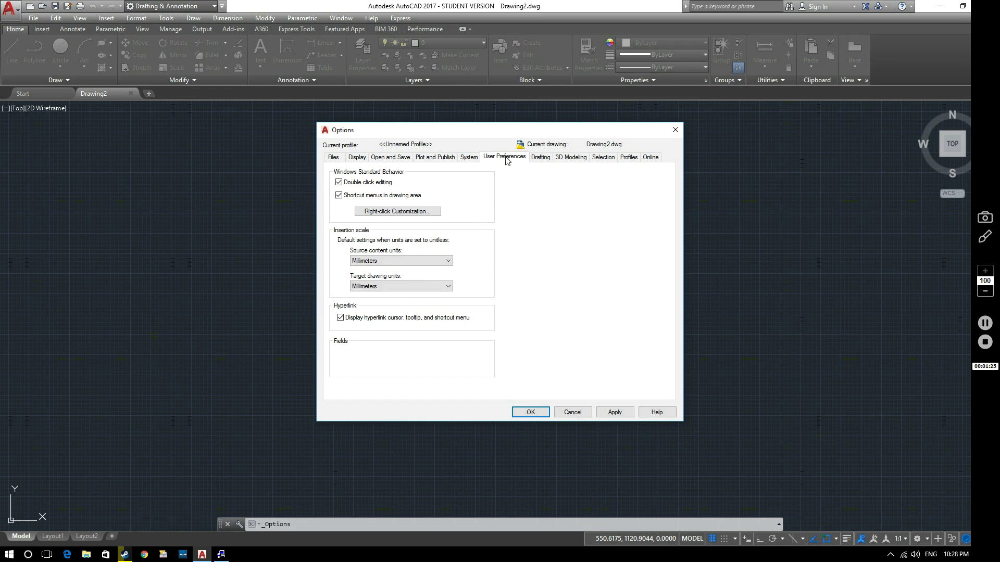
{"action": "left_click", "coordinate": [540, 159]}
{"action": "left_click", "coordinate": [572, 158]}
{"action": "left_click", "coordinate": [604, 159]}
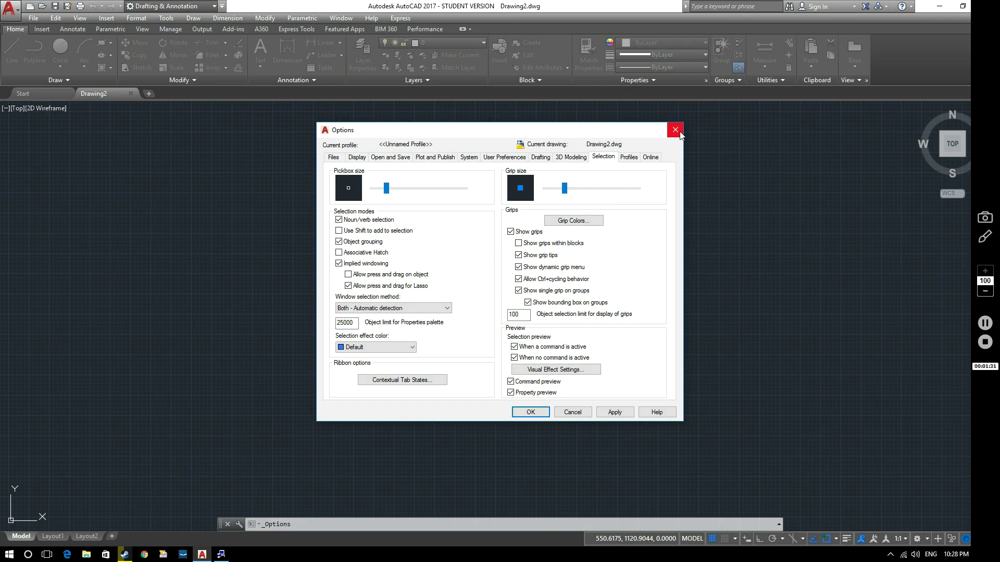
{"action": "left_click", "coordinate": [336, 157]}
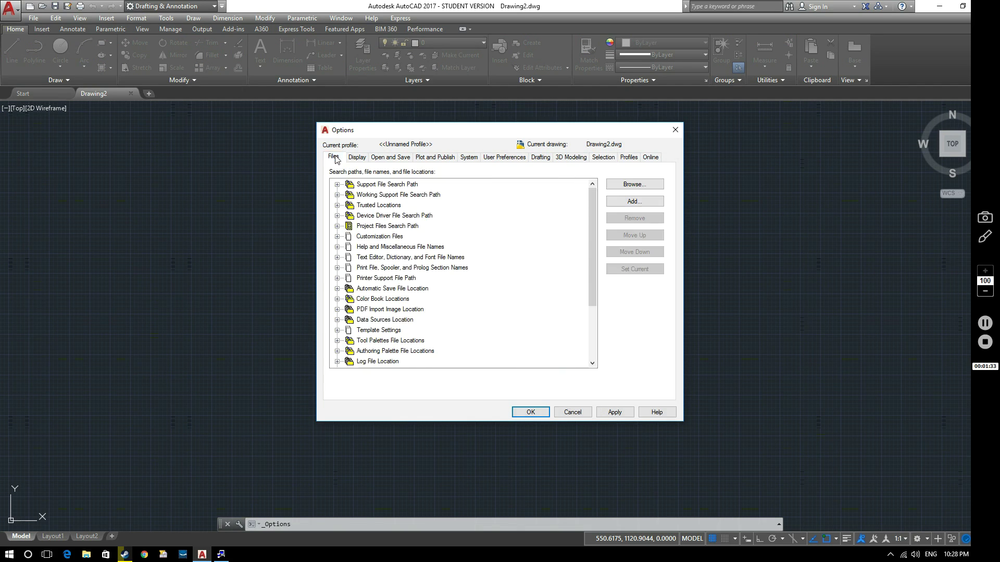
{"action": "left_click", "coordinate": [675, 130]}
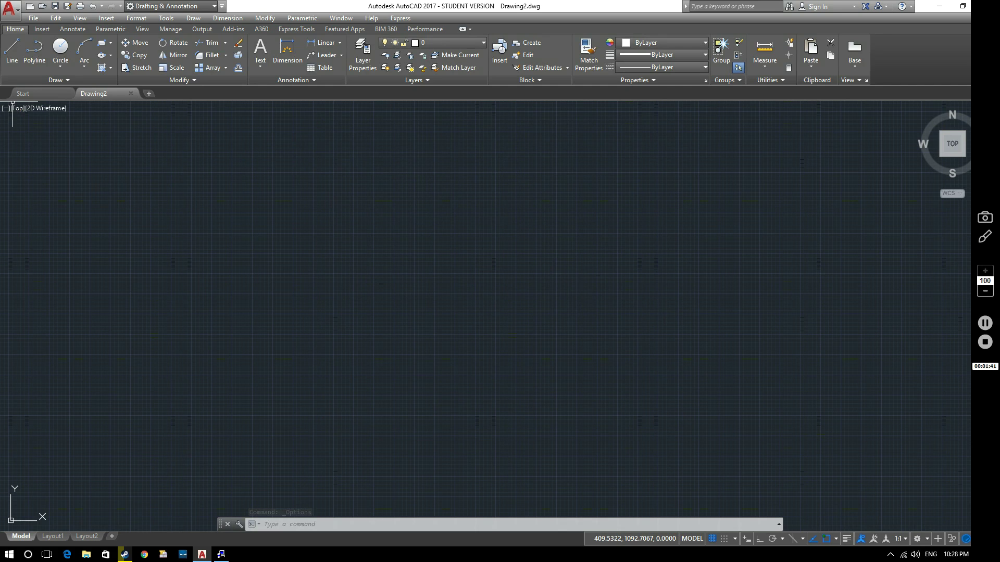
Step: Create Drawing3 from acadISO -Named Plot Styles3D.dwt, pan around it, then switch back to Drawing2
{"action": "left_click", "coordinate": [51, 91]}
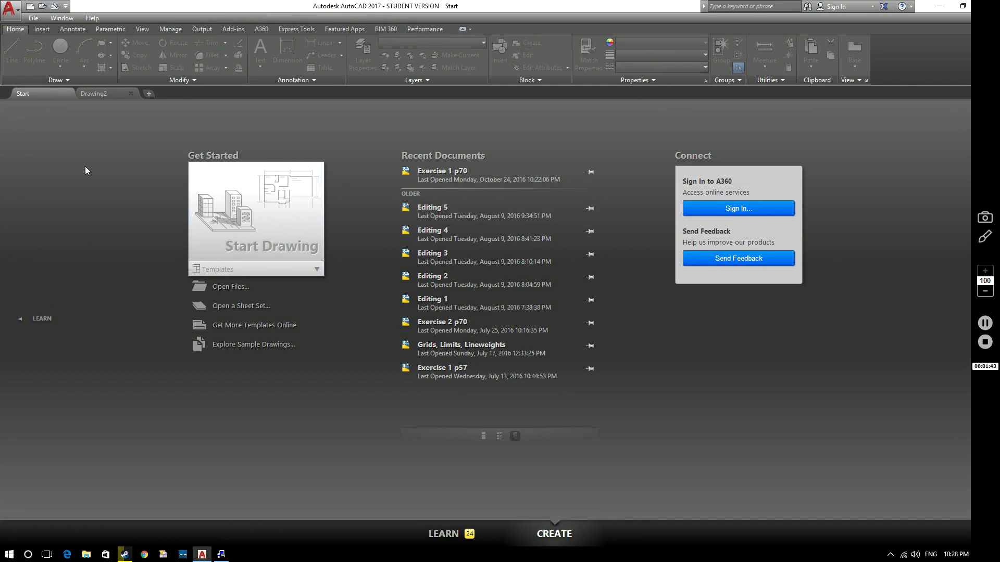
{"action": "left_click", "coordinate": [301, 270]}
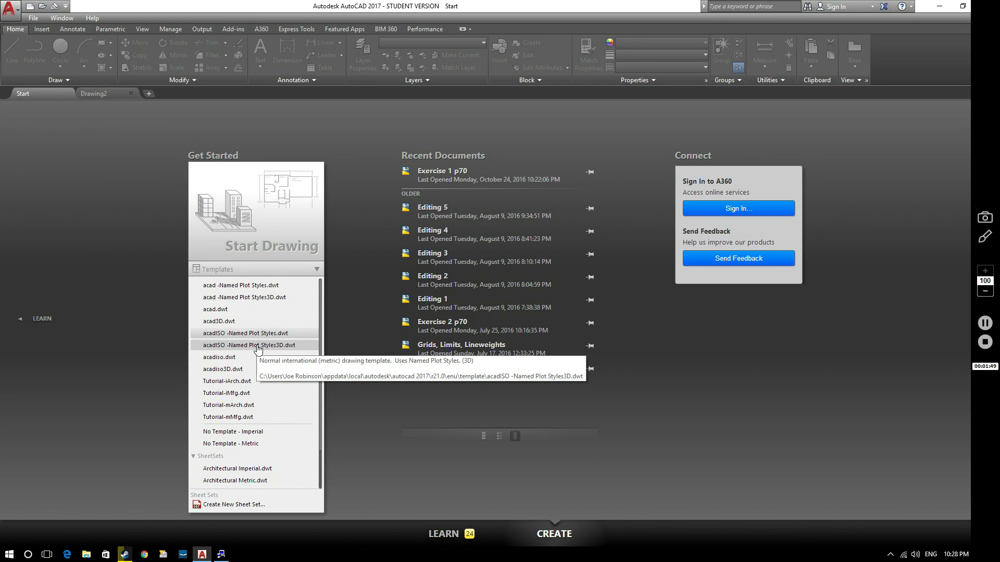
{"action": "left_click", "coordinate": [258, 346]}
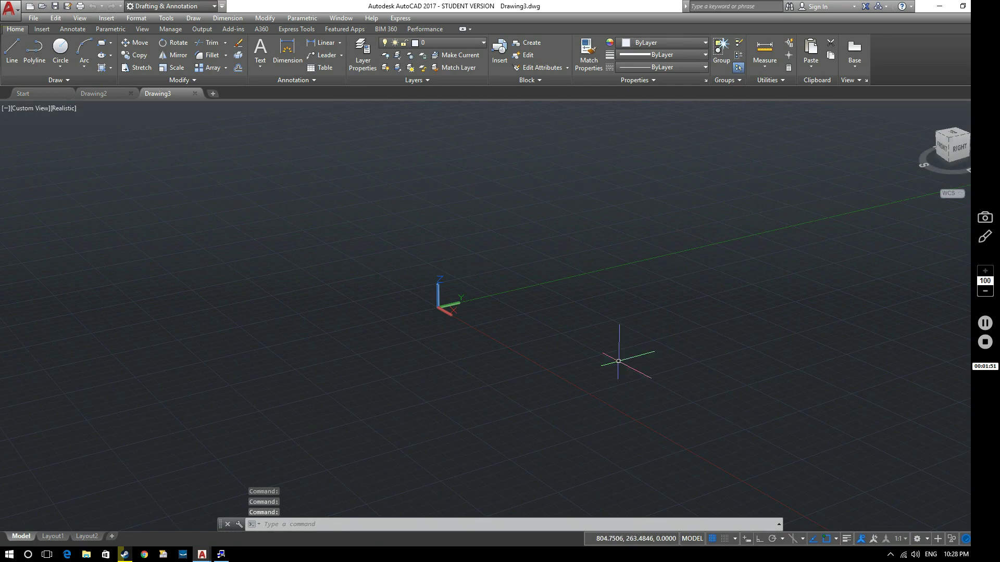
{"action": "middle_click_drag", "start_coordinate": [478, 234], "coordinate": [560, 229]}
{"action": "middle_click_drag", "start_coordinate": [584, 277], "coordinate": [574, 314]}
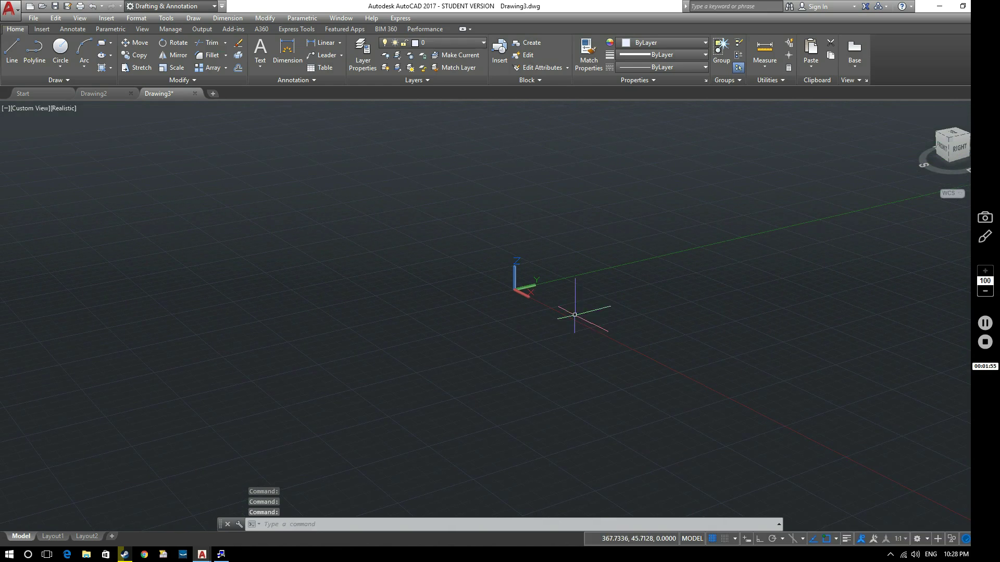
{"action": "left_click", "coordinate": [107, 94]}
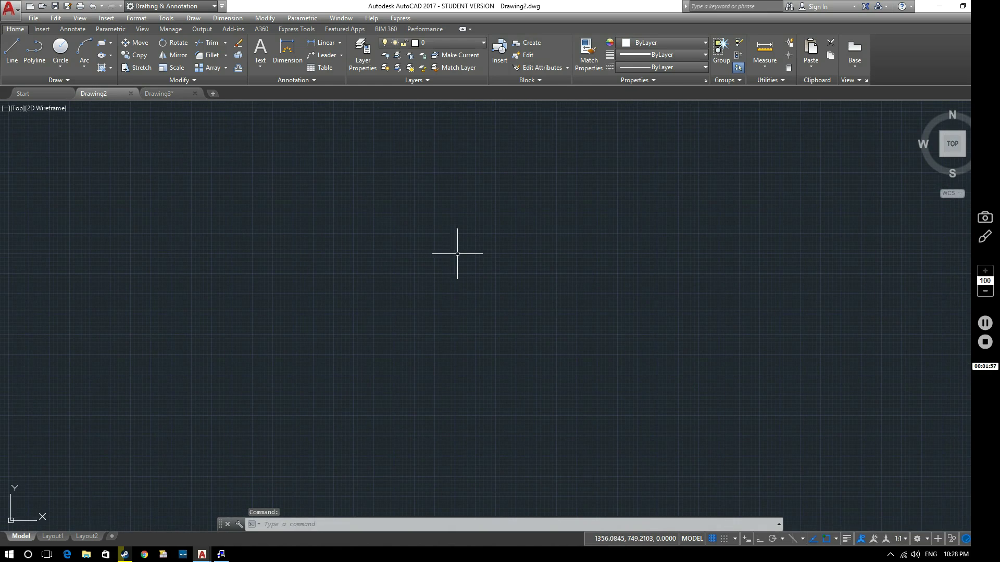
{"action": "mouse_move", "coordinate": [364, 284]}
{"action": "middle_mouse_down"}
{"action": "mouse_move", "coordinate": [383, 267]}
{"action": "mouse_move", "coordinate": [374, 297]}
{"action": "middle_mouse_up"}
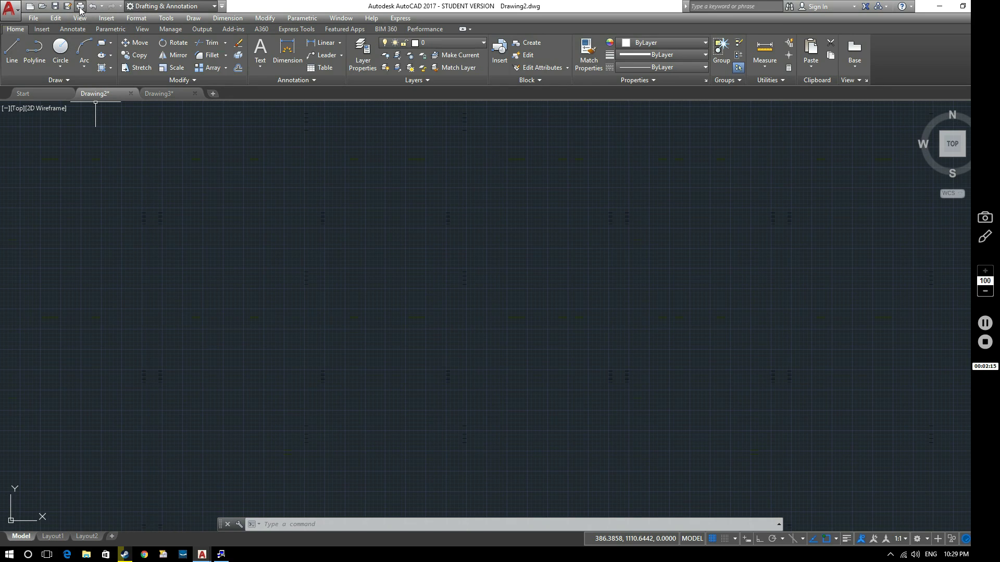
{"action": "left_click", "coordinate": [215, 6]}
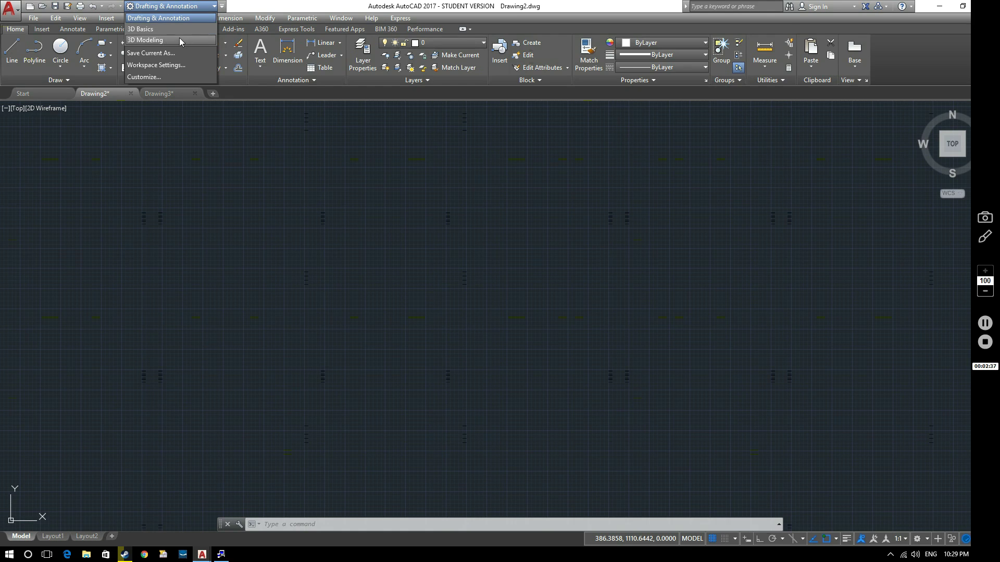
{"action": "left_click", "coordinate": [221, 8]}
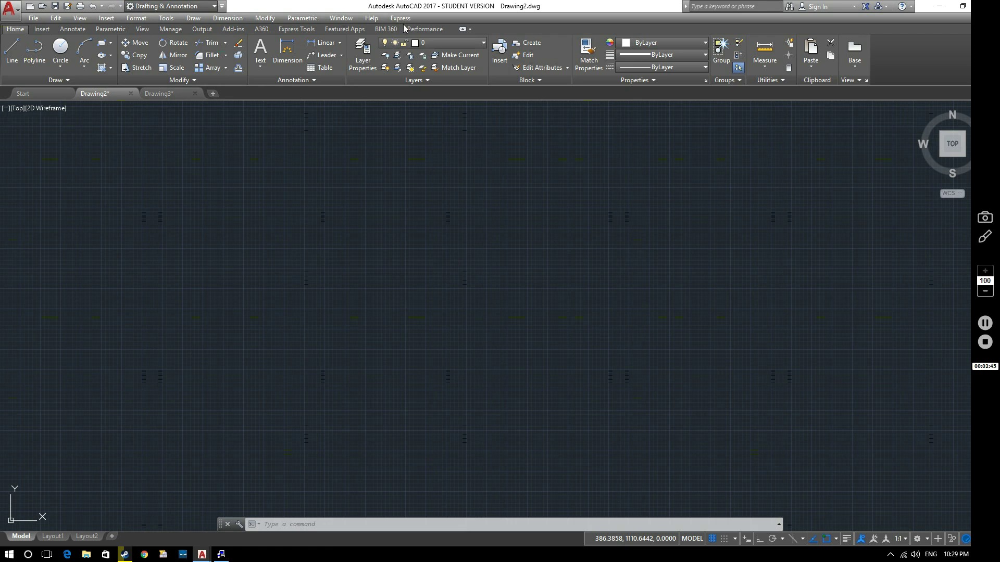
{"action": "right_click", "coordinate": [456, 19]}
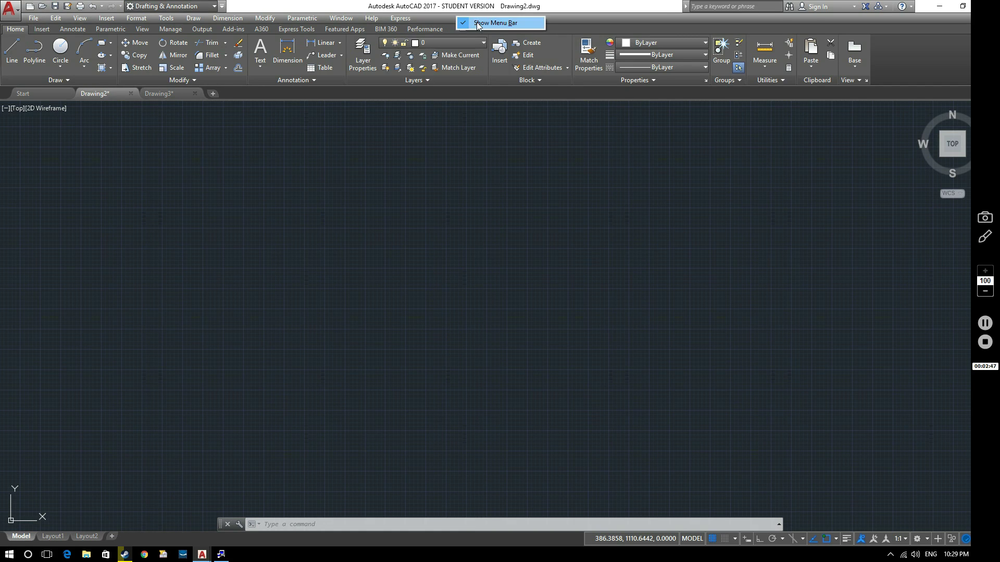
{"action": "left_click", "coordinate": [478, 25]}
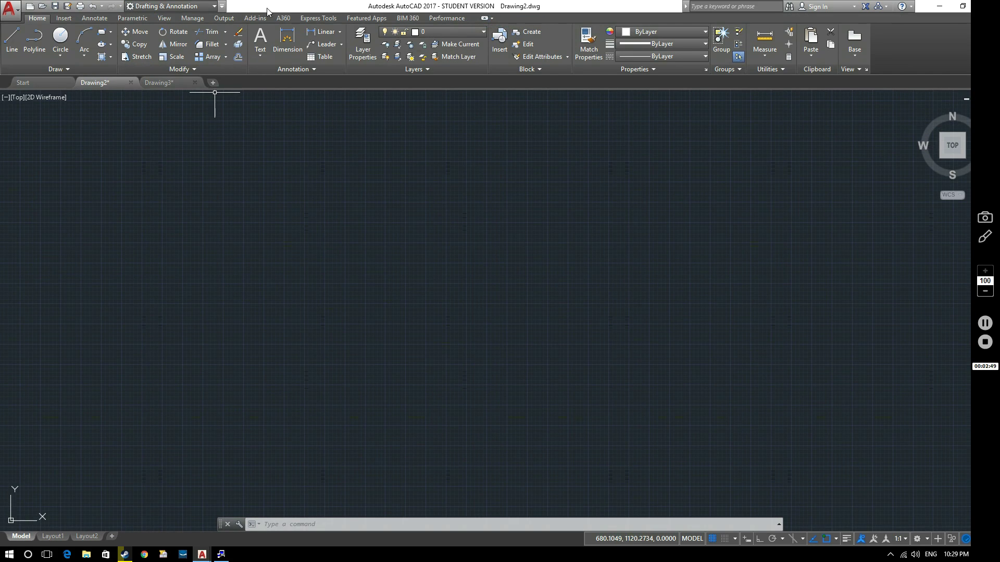
{"action": "right_click", "coordinate": [273, 9]}
{"action": "left_click", "coordinate": [552, 22]}
{"action": "right_click", "coordinate": [554, 15]}
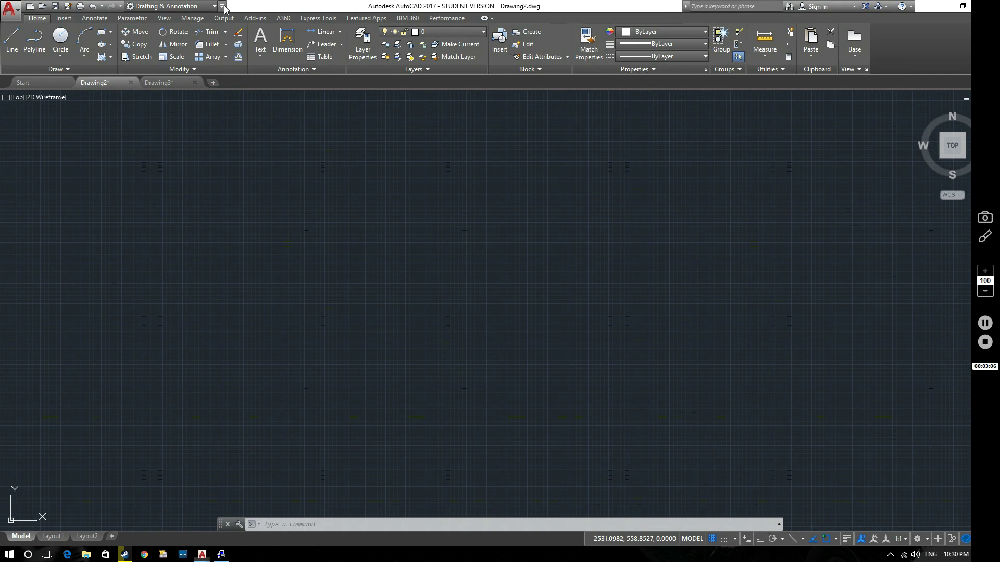
{"action": "left_click", "coordinate": [222, 7]}
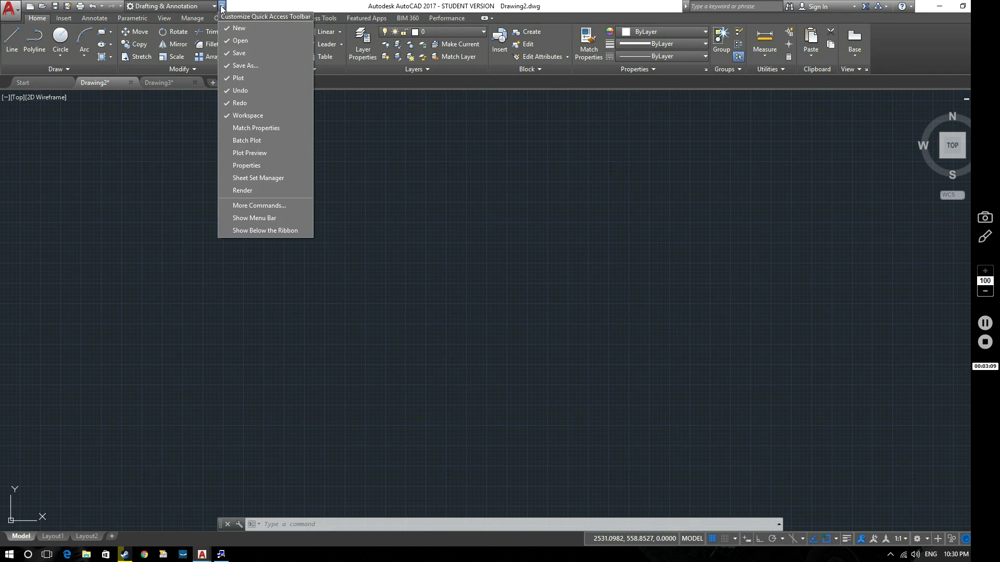
{"action": "left_click", "coordinate": [278, 219]}
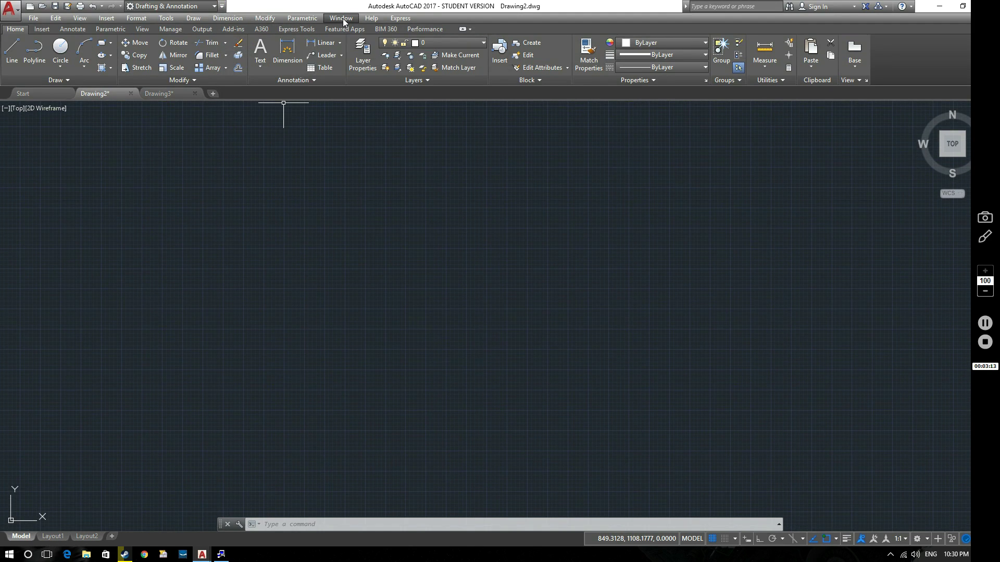
{"action": "left_click", "coordinate": [33, 18]}
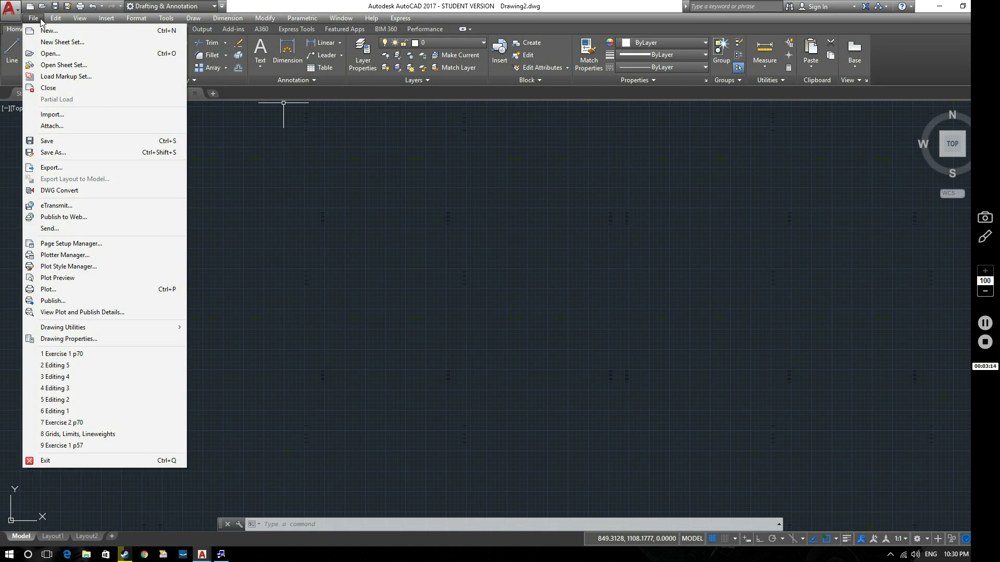
{"action": "mouse_move", "coordinate": [106, 19]}
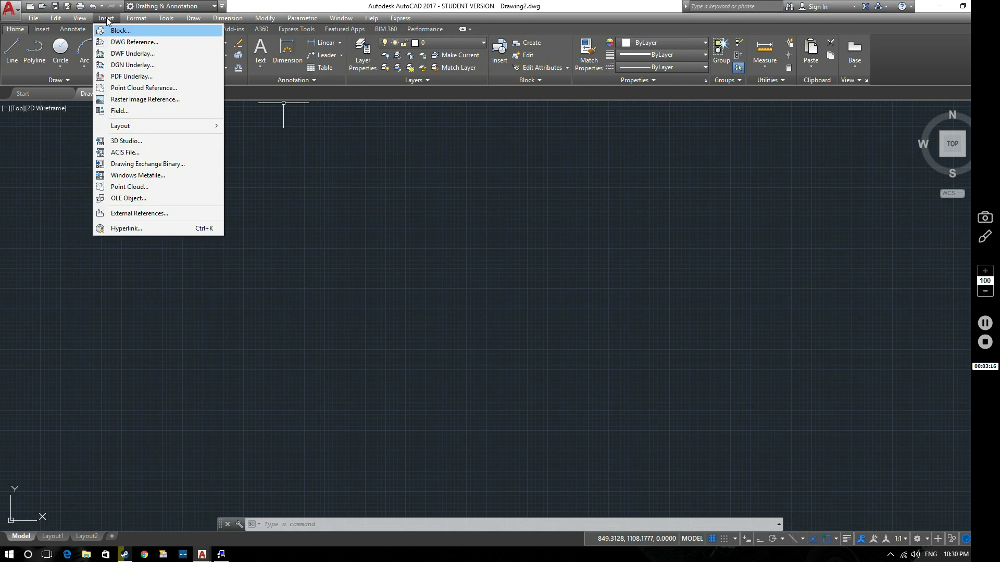
{"action": "mouse_move", "coordinate": [193, 20]}
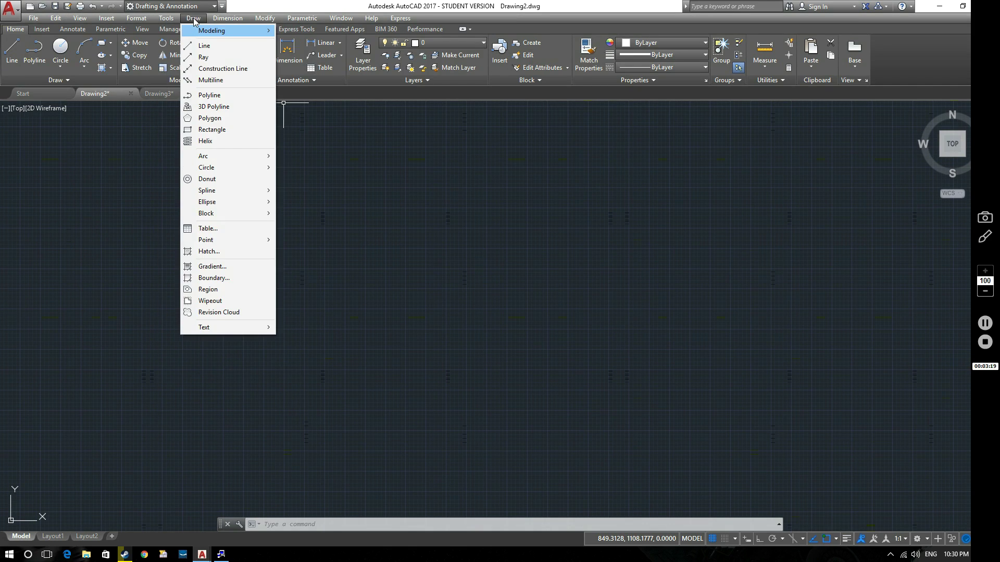
{"action": "left_click", "coordinate": [572, 145]}
{"action": "left_click", "coordinate": [156, 122]}
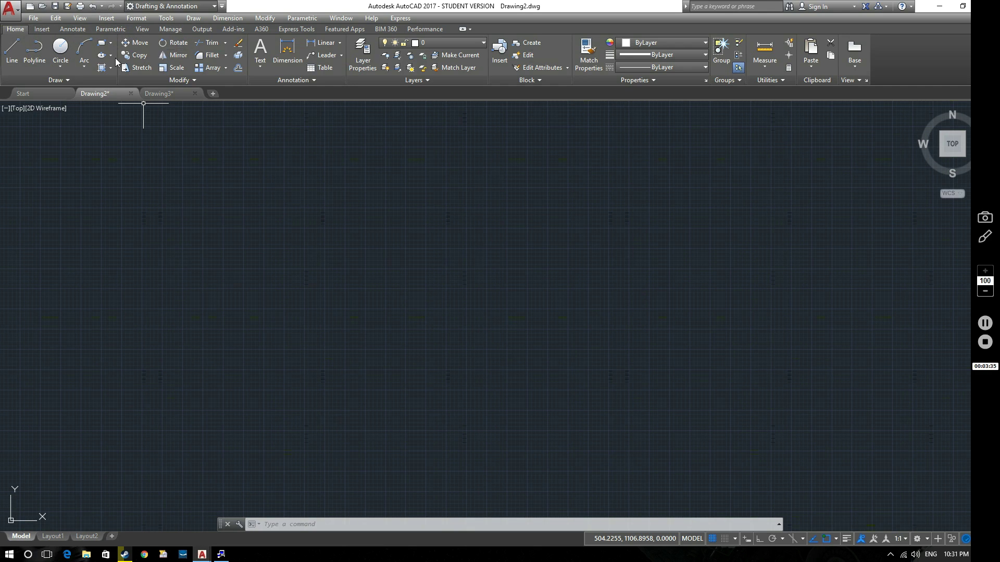
{"action": "left_click", "coordinate": [41, 30]}
{"action": "left_click", "coordinate": [79, 29]}
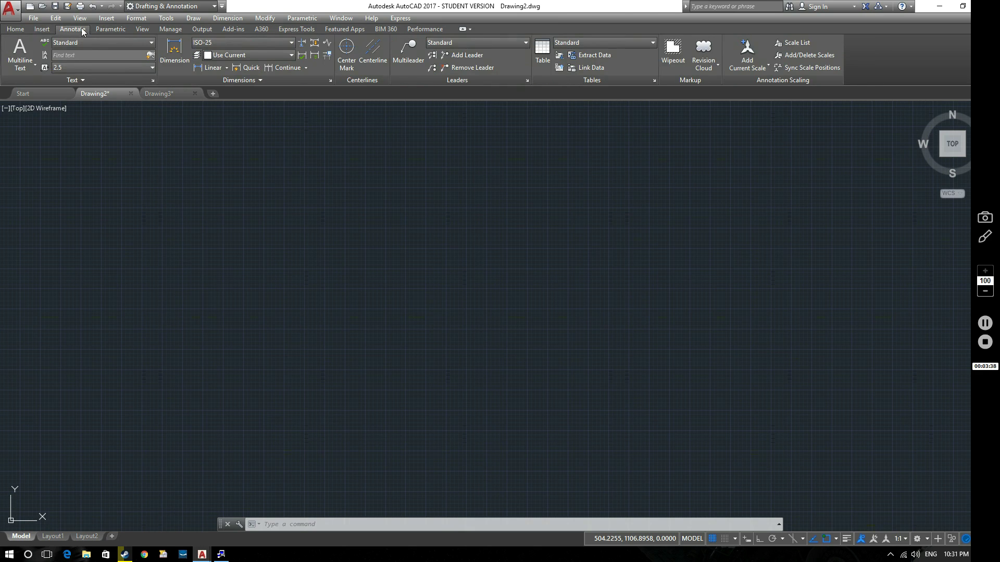
{"action": "left_click", "coordinate": [124, 28]}
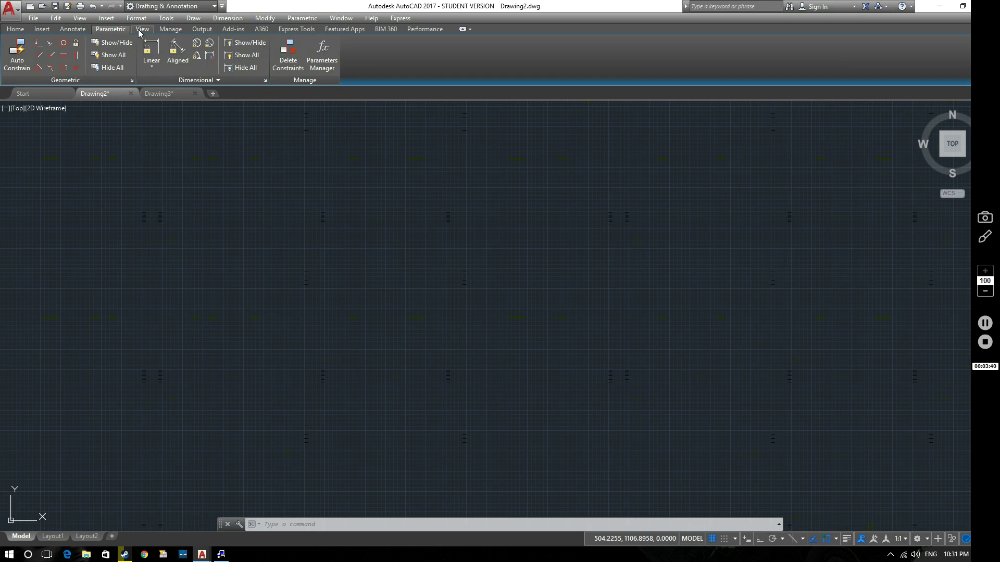
{"action": "left_click", "coordinate": [140, 31]}
{"action": "left_click", "coordinate": [9, 30]}
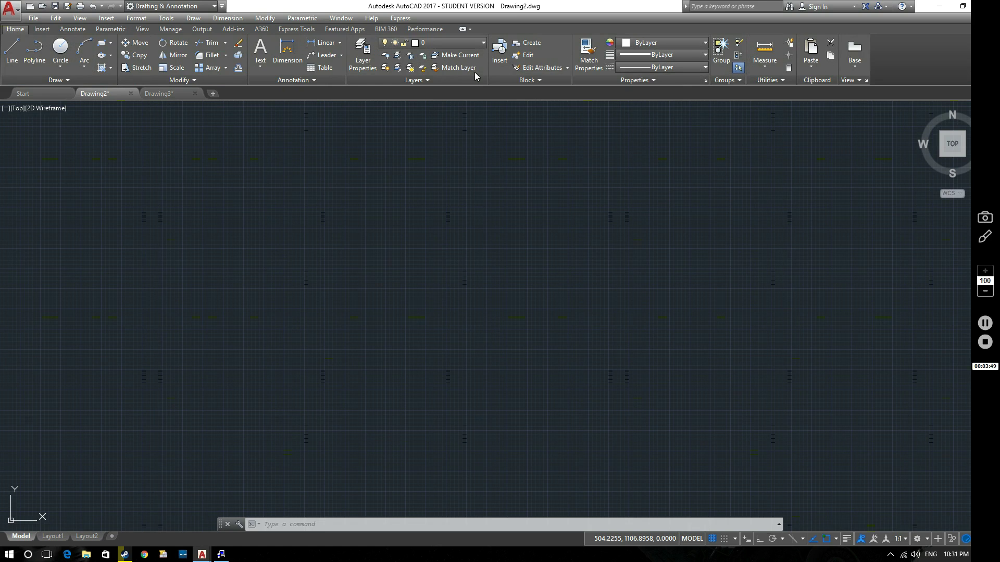
{"action": "left_click", "coordinate": [470, 29]}
{"action": "left_click", "coordinate": [480, 42]}
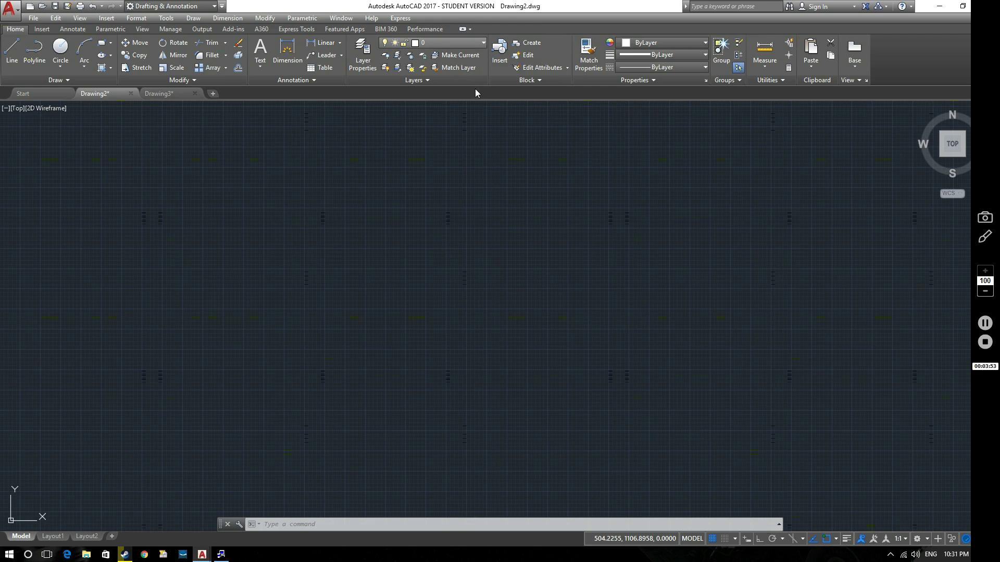
{"action": "left_click", "coordinate": [19, 30]}
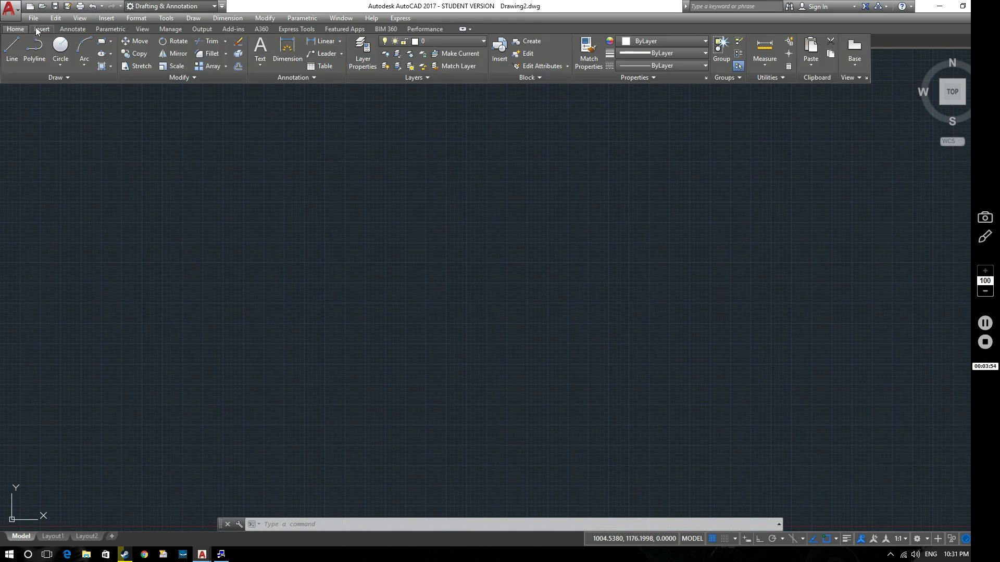
{"action": "left_click", "coordinate": [468, 30]}
{"action": "left_click", "coordinate": [492, 50]}
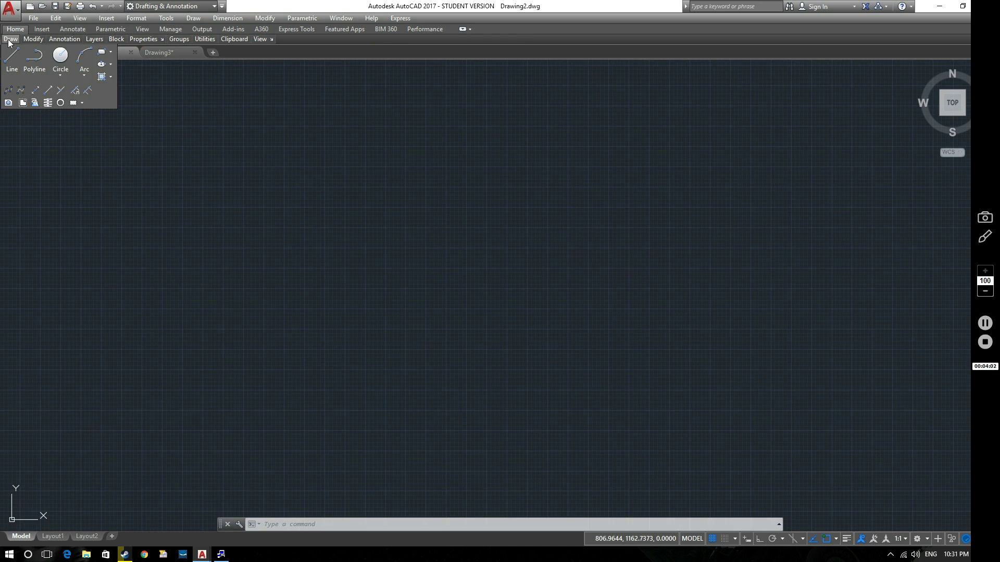
{"action": "left_click", "coordinate": [470, 29]}
{"action": "left_click", "coordinate": [494, 66]}
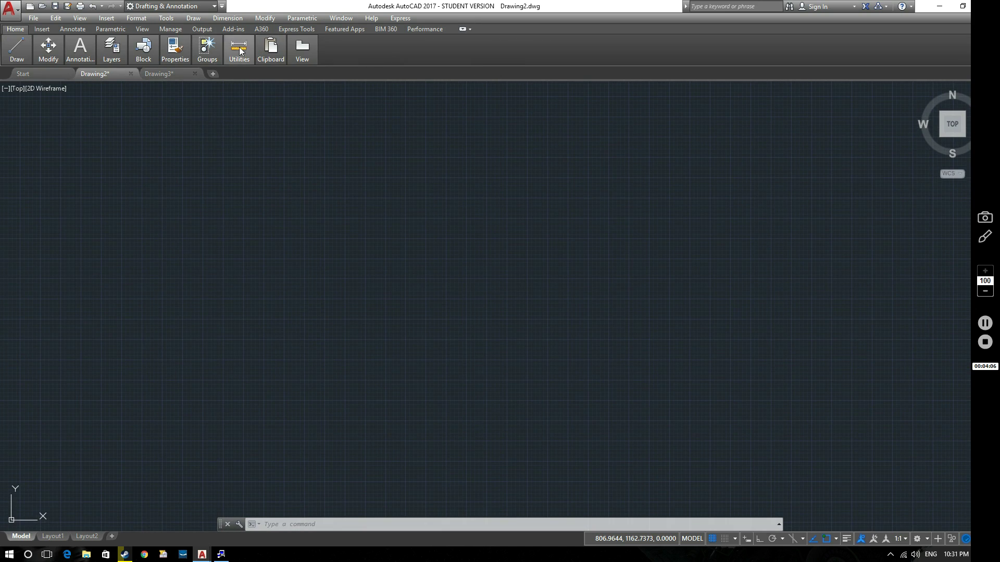
{"action": "left_click", "coordinate": [470, 29]}
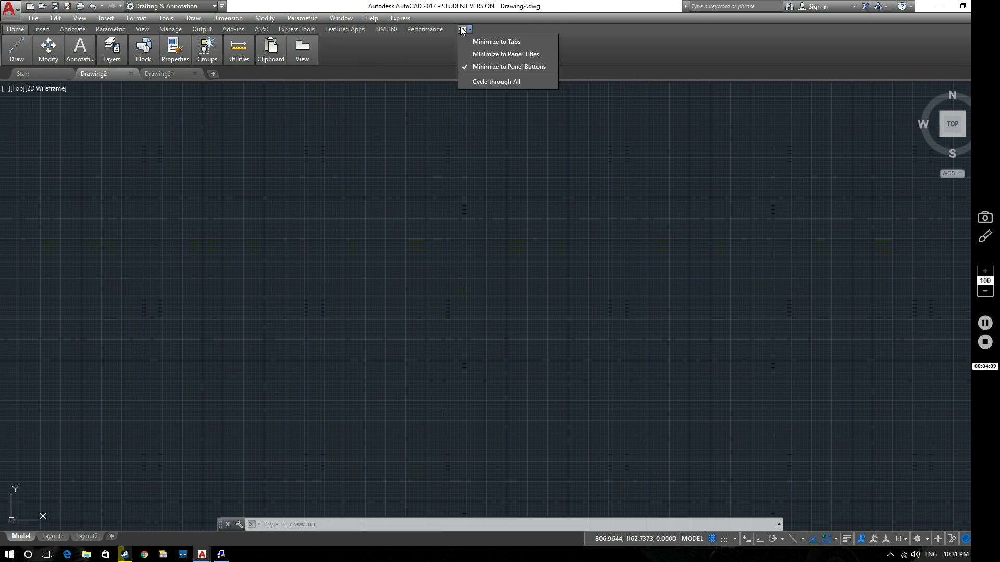
{"action": "left_click", "coordinate": [462, 29]}
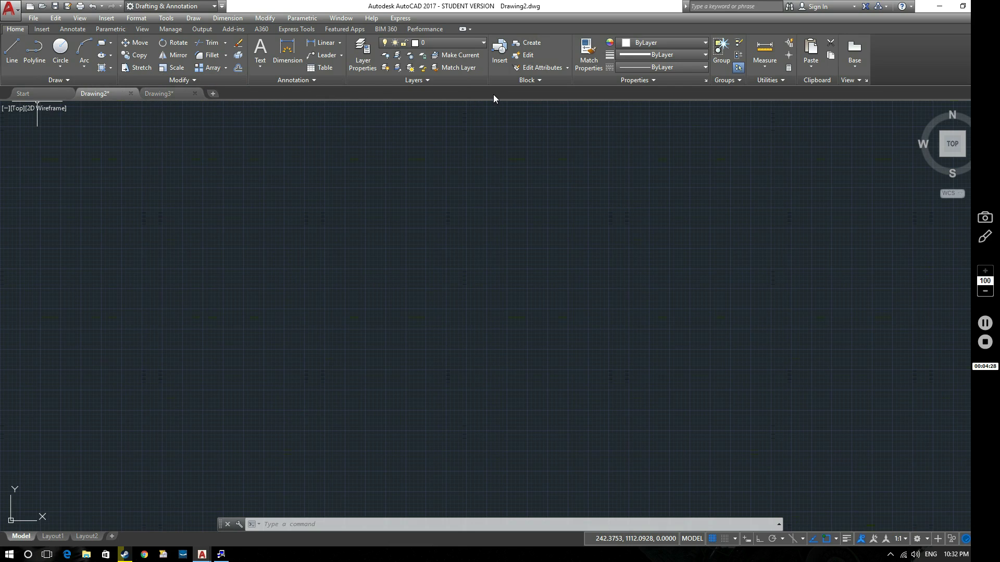
{"action": "left_click", "coordinate": [161, 93]}
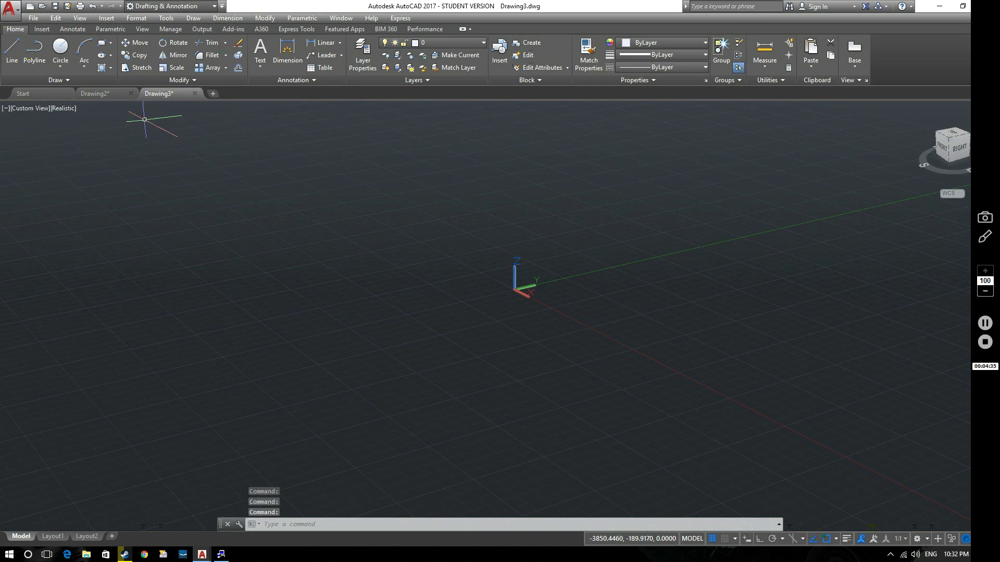
{"action": "left_click", "coordinate": [99, 94]}
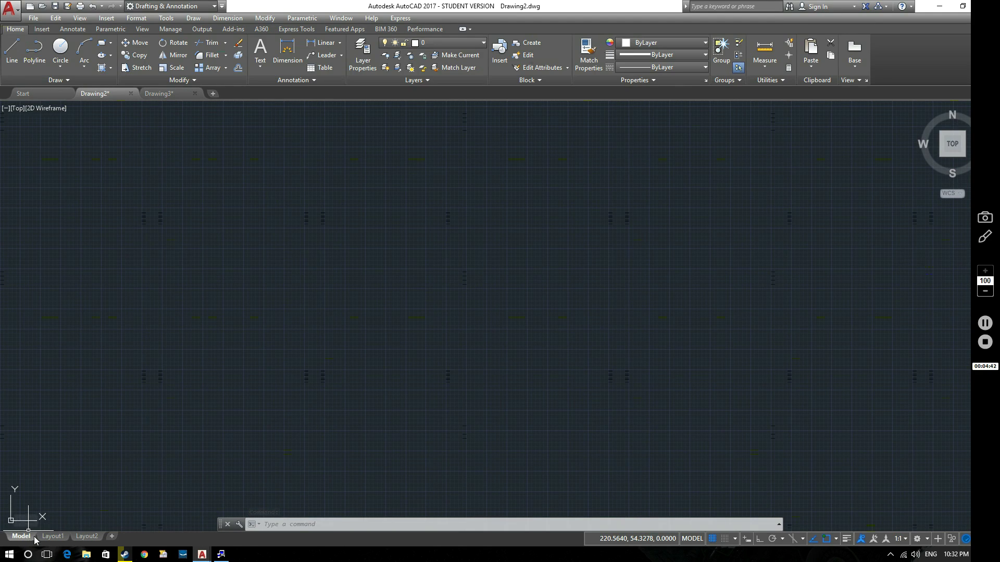
{"action": "left_click", "coordinate": [53, 536]}
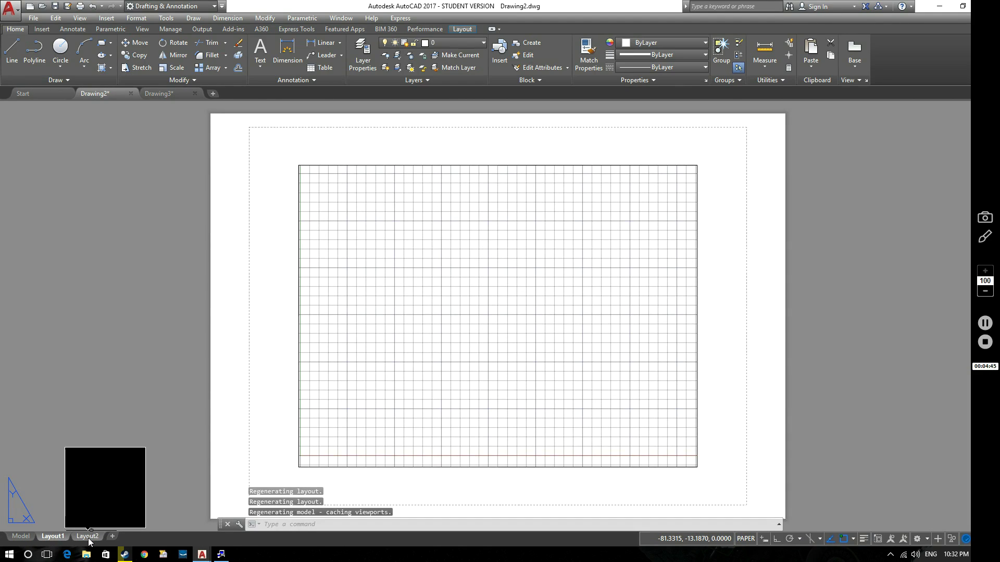
{"action": "left_click", "coordinate": [88, 538]}
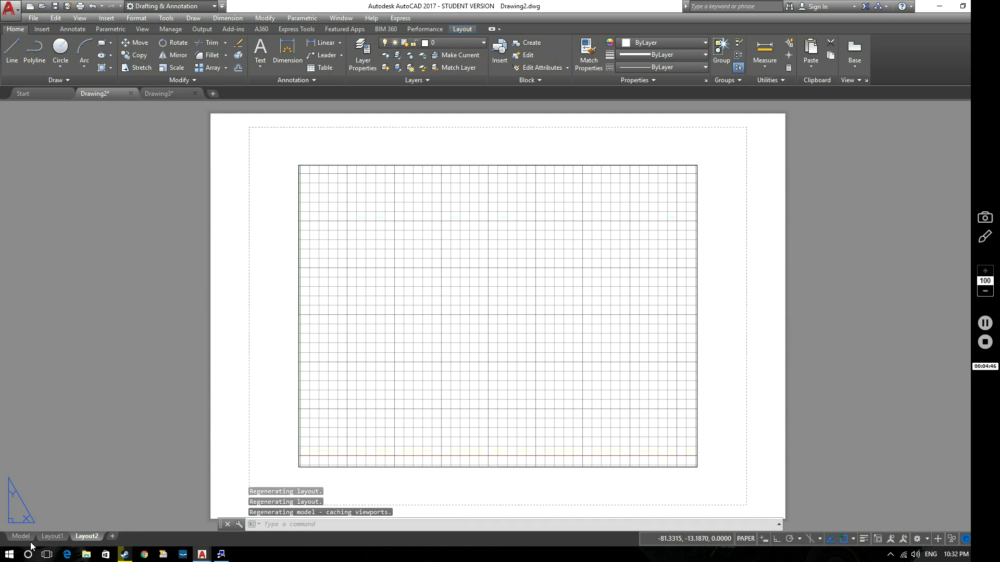
{"action": "left_click", "coordinate": [57, 535]}
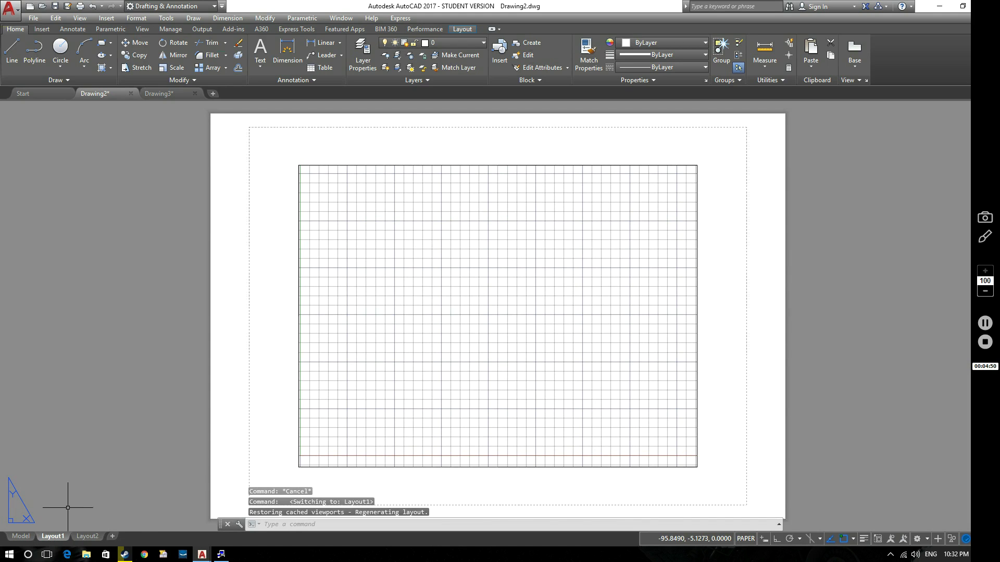
{"action": "left_click", "coordinate": [21, 536]}
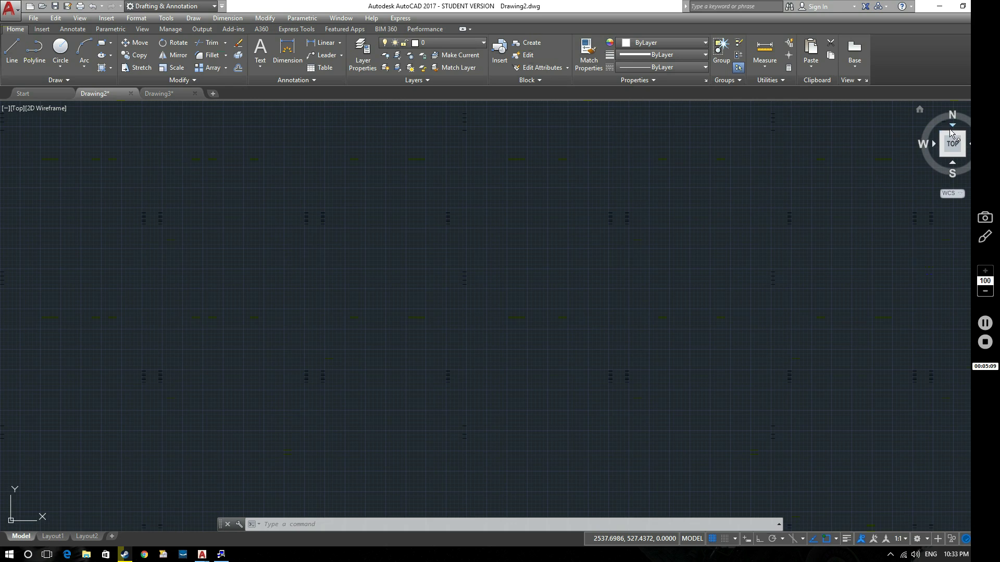
Step: In Drawing3, orbit and step through Front, isometric and bottom views, ending at SE Isometric
{"action": "left_click", "coordinate": [159, 95]}
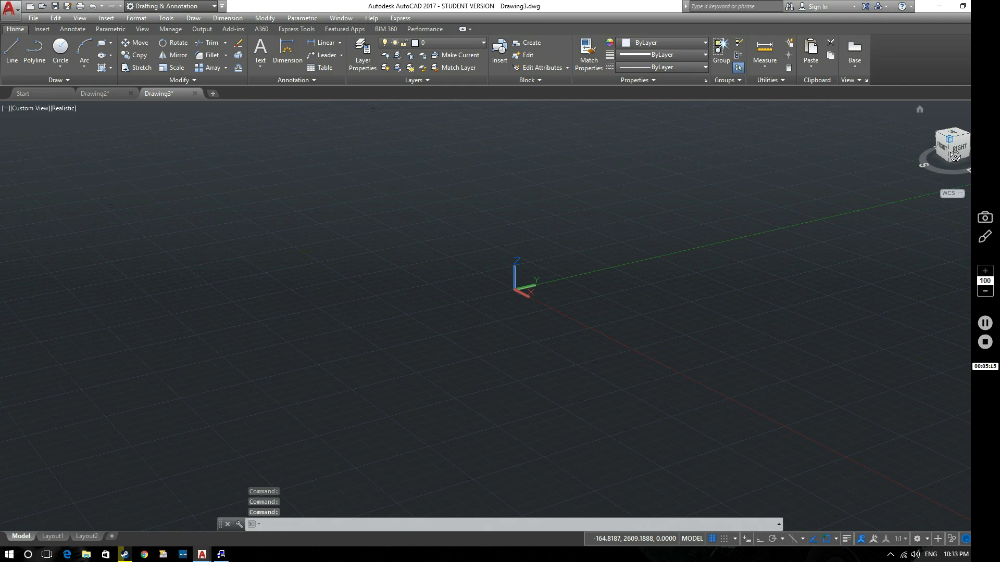
{"action": "mouse_move", "coordinate": [954, 155]}
{"action": "left_mouse_down"}
{"action": "mouse_move", "coordinate": [921, 182]}
{"action": "mouse_move", "coordinate": [890, 165]}
{"action": "mouse_move", "coordinate": [914, 197]}
{"action": "left_mouse_up"}
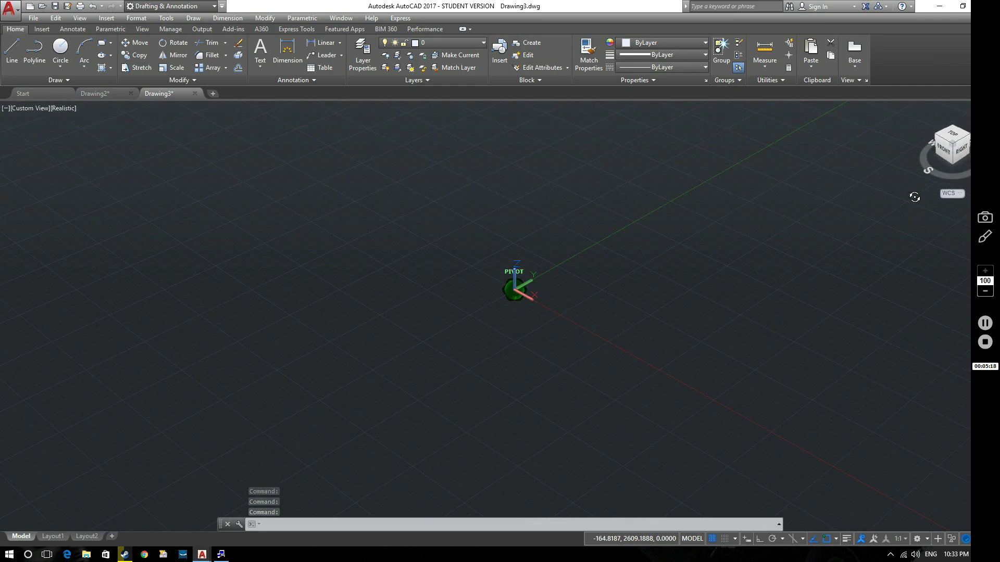
{"action": "left_click", "coordinate": [945, 150]}
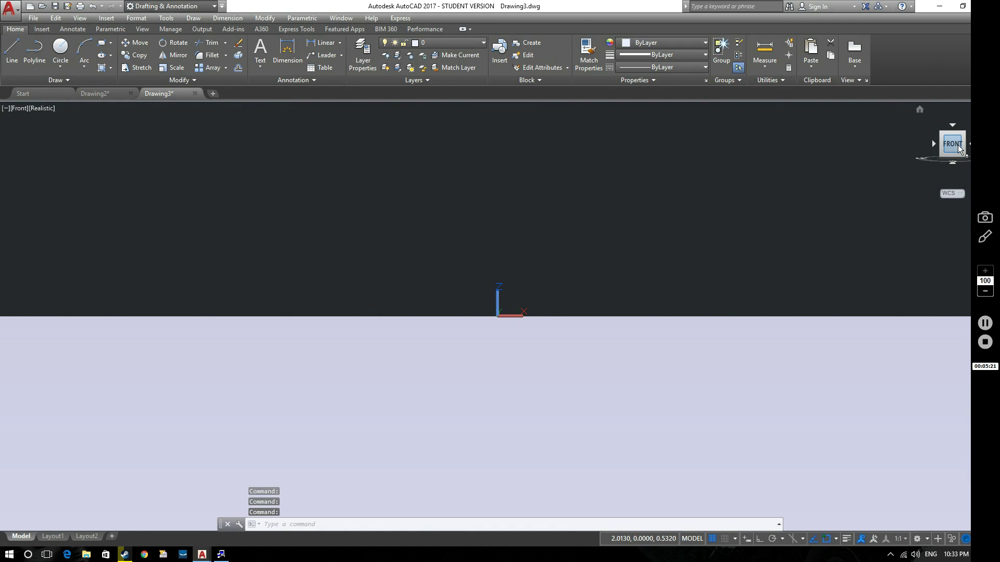
{"action": "left_click", "coordinate": [964, 133]}
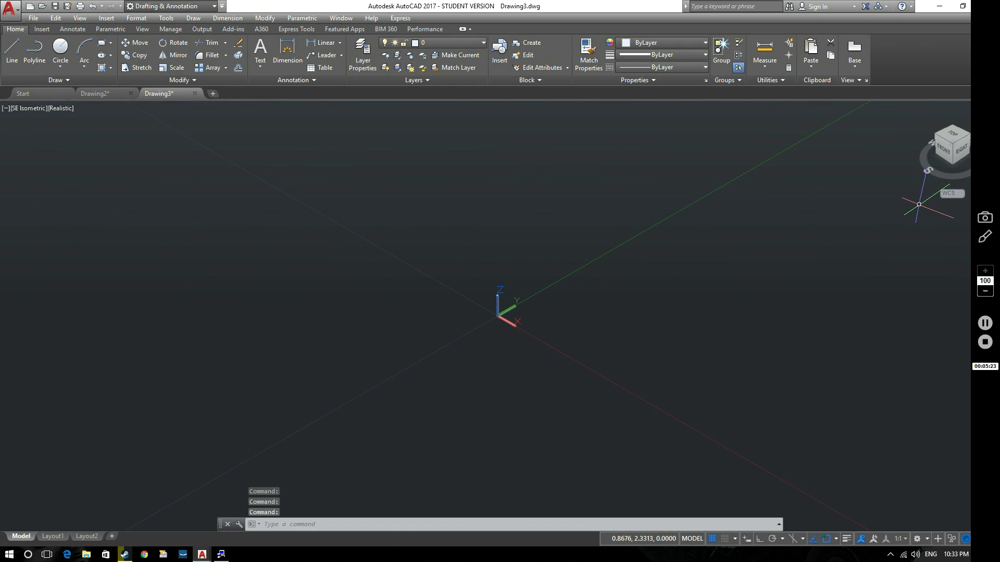
{"action": "left_click_drag", "start_coordinate": [955, 164], "coordinate": [955, 138]}
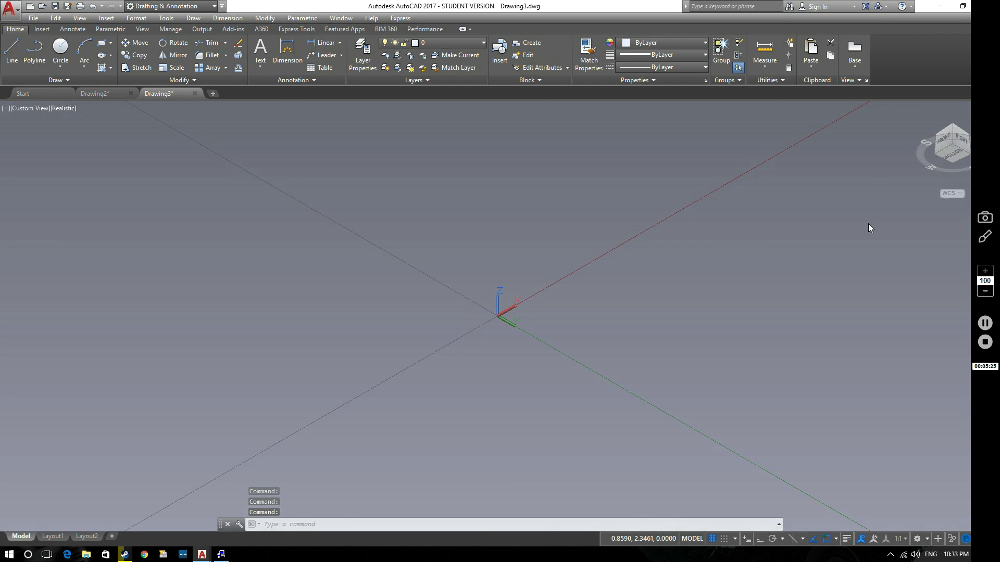
{"action": "left_click", "coordinate": [956, 127]}
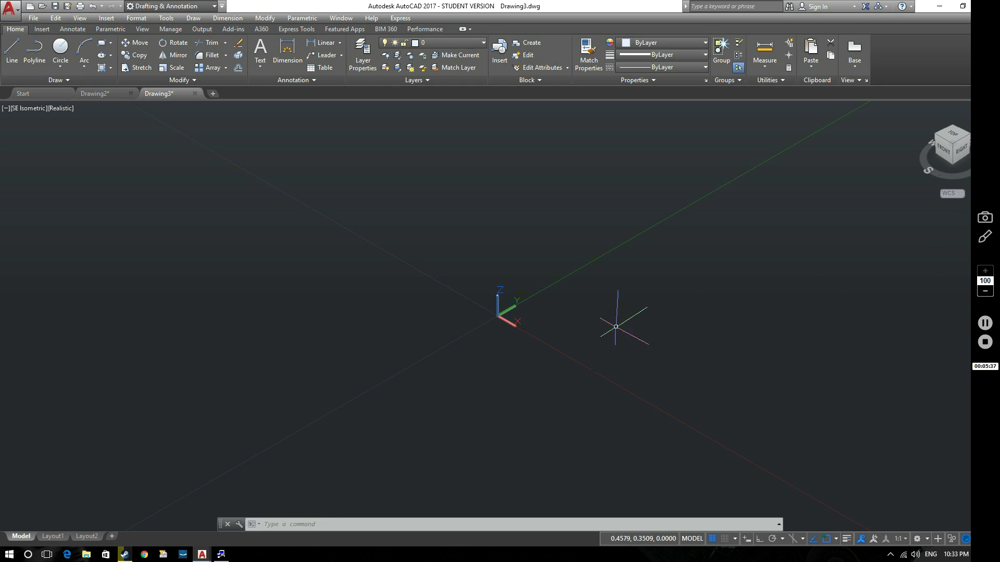
Step: Back in Drawing2, make an empty window selection on the grid and expand the command history
{"action": "left_click", "coordinate": [109, 94]}
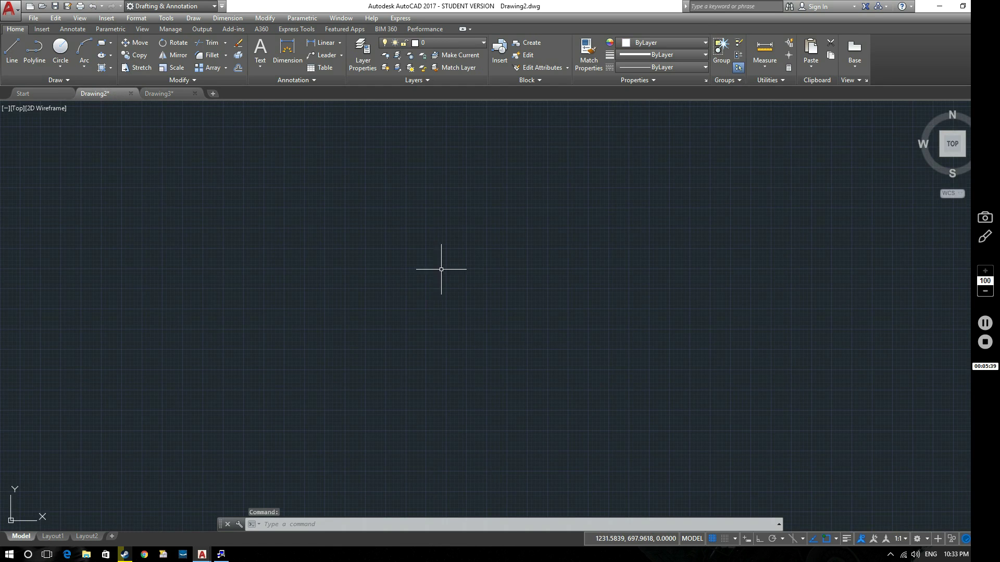
{"action": "left_click", "coordinate": [476, 276]}
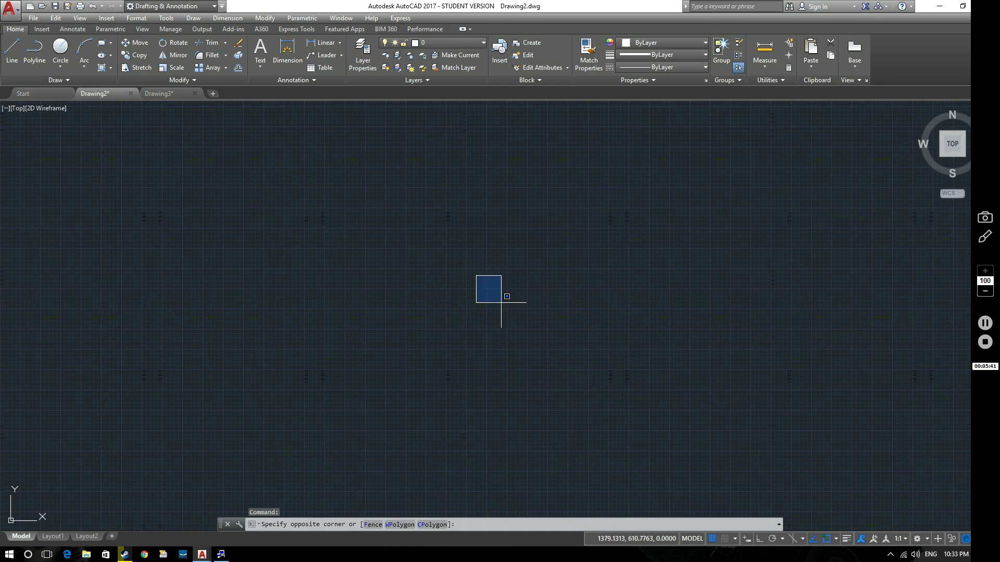
{"action": "left_click", "coordinate": [495, 303]}
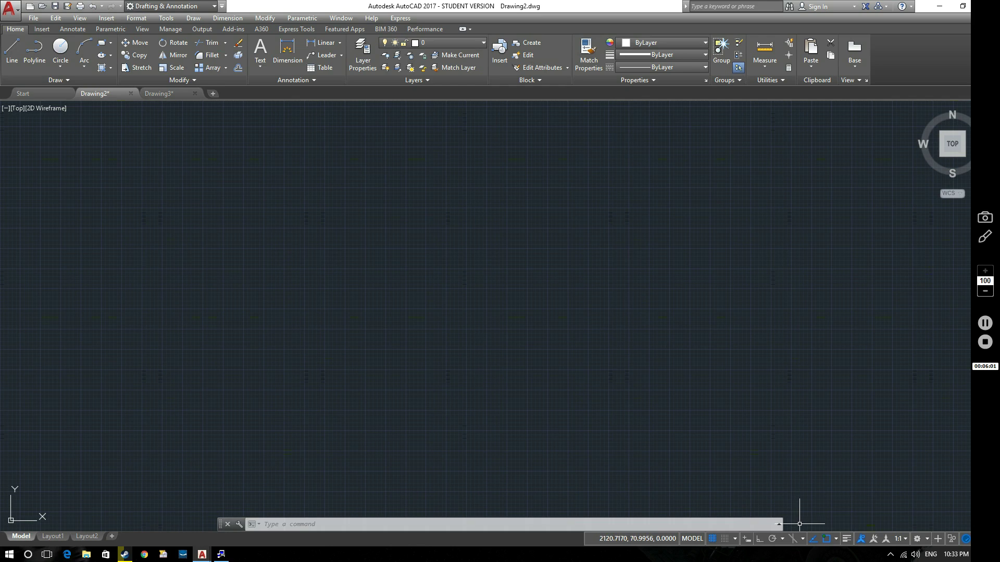
{"action": "left_click", "coordinate": [781, 526]}
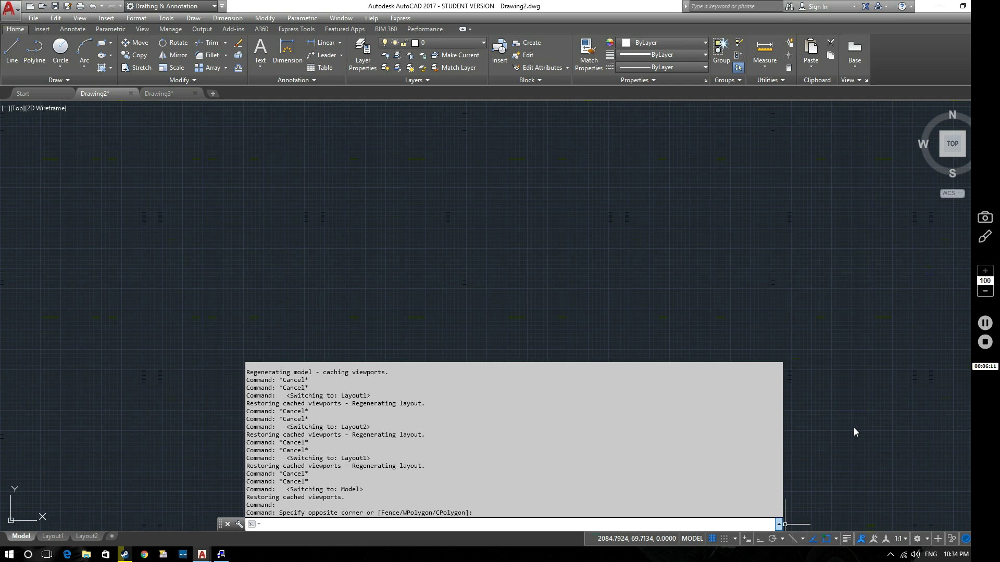
Step: Close the expanded command history and cancel the pending selection with Esc
{"action": "key", "text": "Escape"}
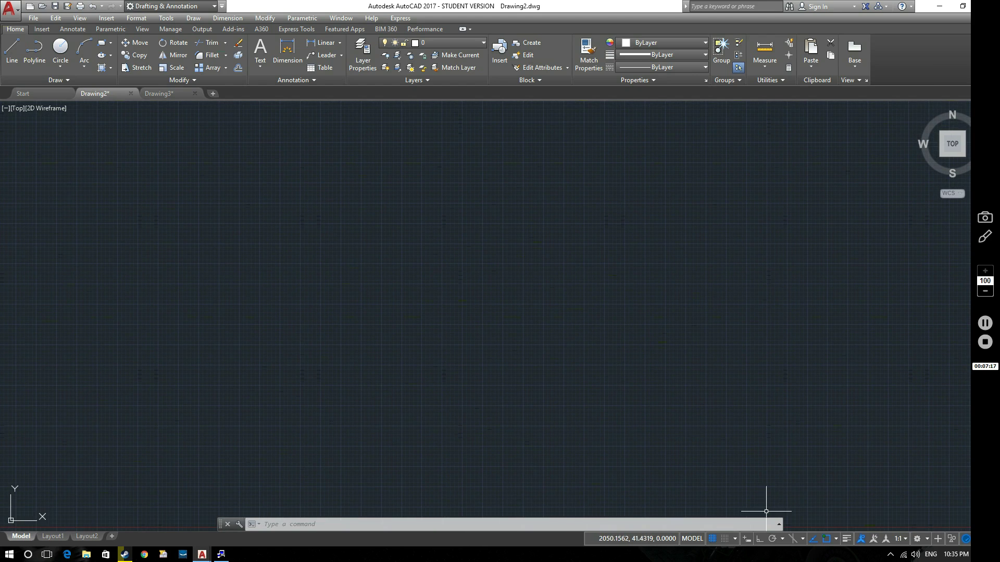
Step: Toggle the grid display off, on and off again
{"action": "left_click", "coordinate": [713, 539]}
{"action": "left_click", "coordinate": [712, 539]}
{"action": "left_click", "coordinate": [712, 539]}
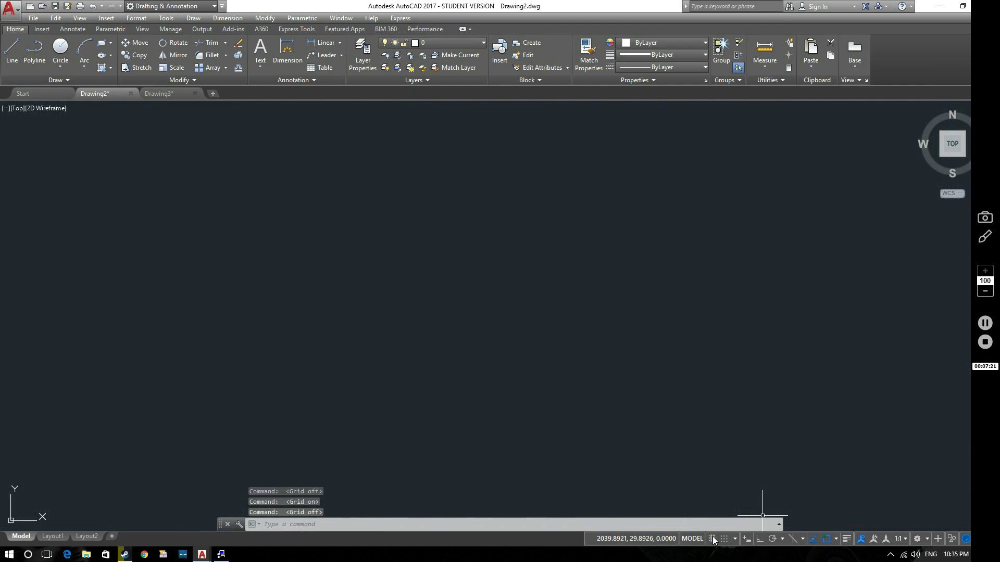
{"action": "left_click", "coordinate": [712, 539]}
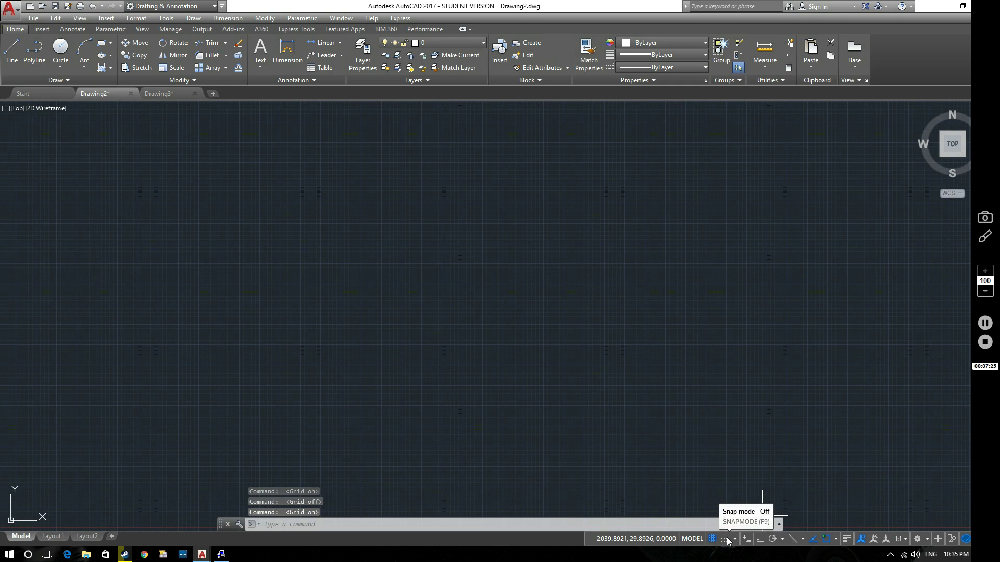
Step: Toggle grid snap and Dynamic Input on and off, leaving both off
{"action": "left_click", "coordinate": [725, 540]}
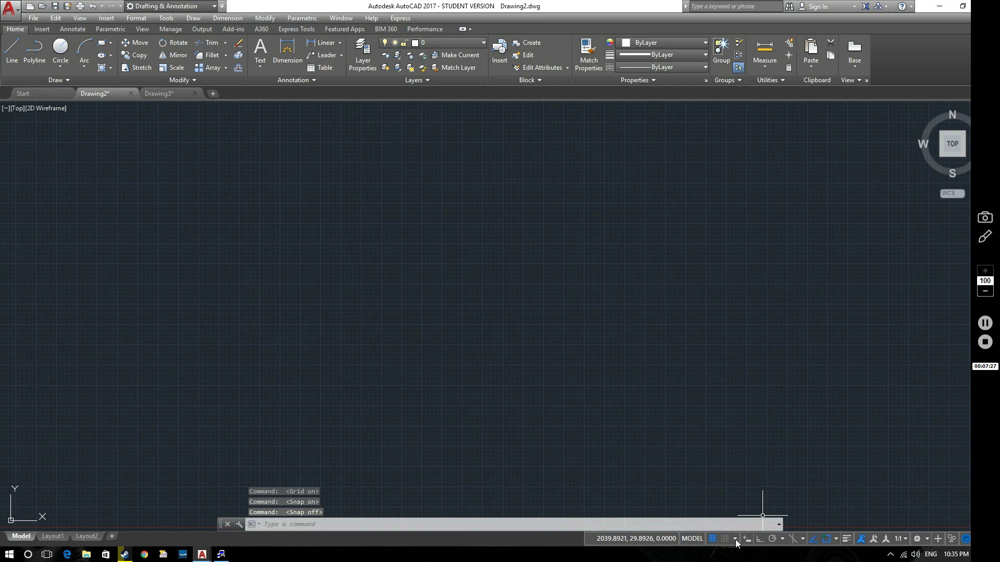
{"action": "left_click", "coordinate": [735, 539]}
{"action": "left_click", "coordinate": [735, 539]}
{"action": "left_click", "coordinate": [726, 538]}
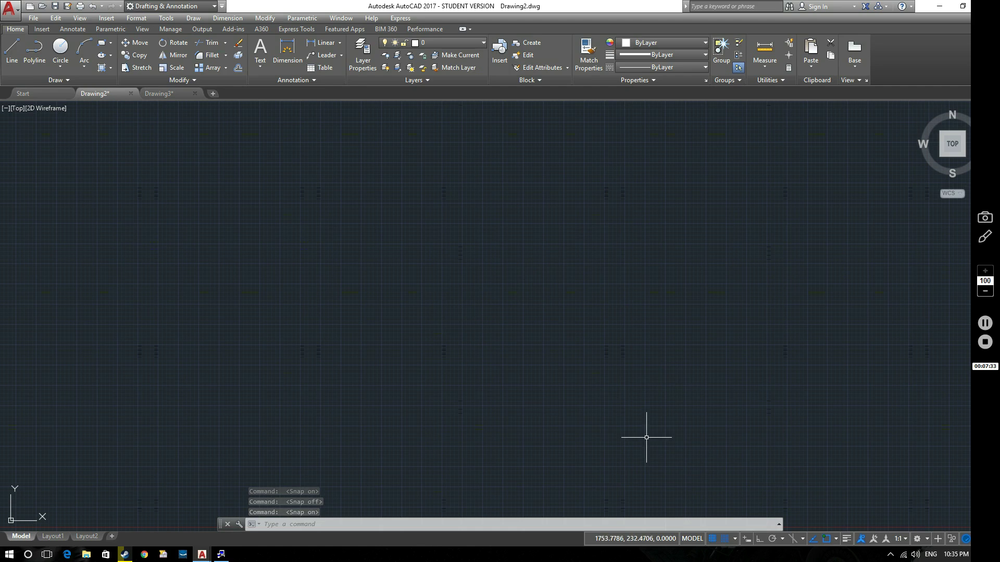
{"action": "left_click", "coordinate": [727, 539]}
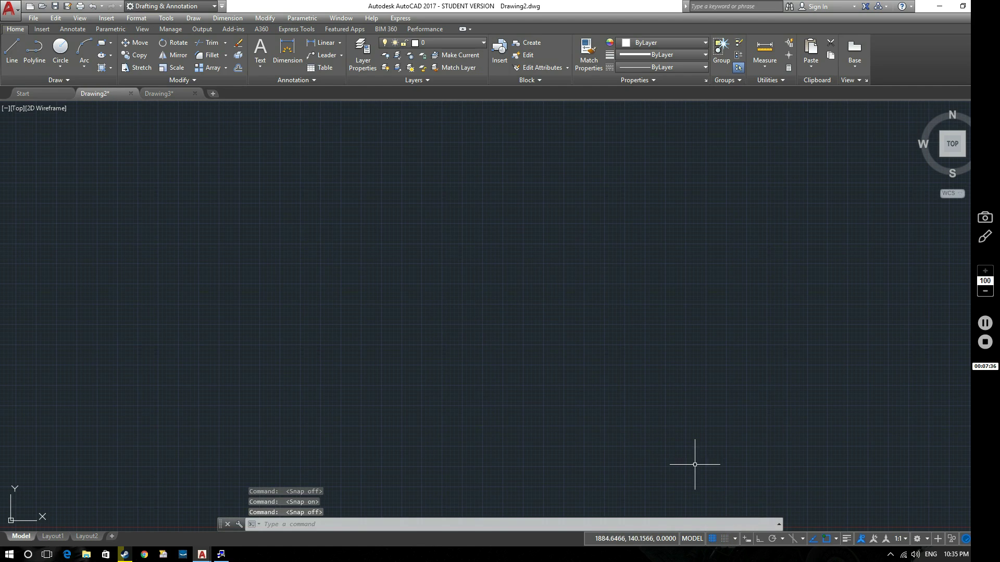
{"action": "left_click", "coordinate": [747, 539]}
{"action": "left_click", "coordinate": [746, 539]}
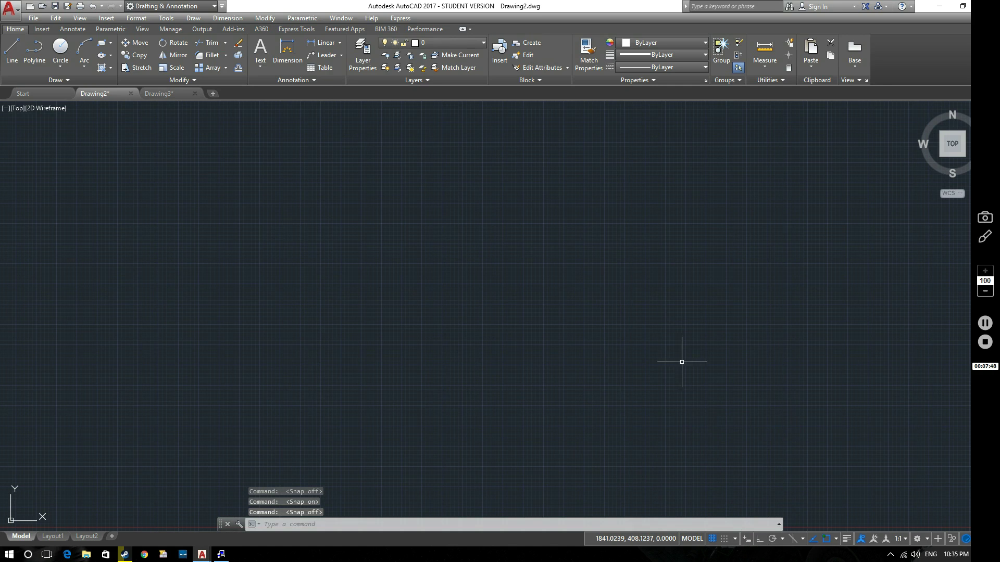
Step: Turn Ortho on and start a line, toggling Ortho off and on from the status bar
{"action": "left_click", "coordinate": [759, 540]}
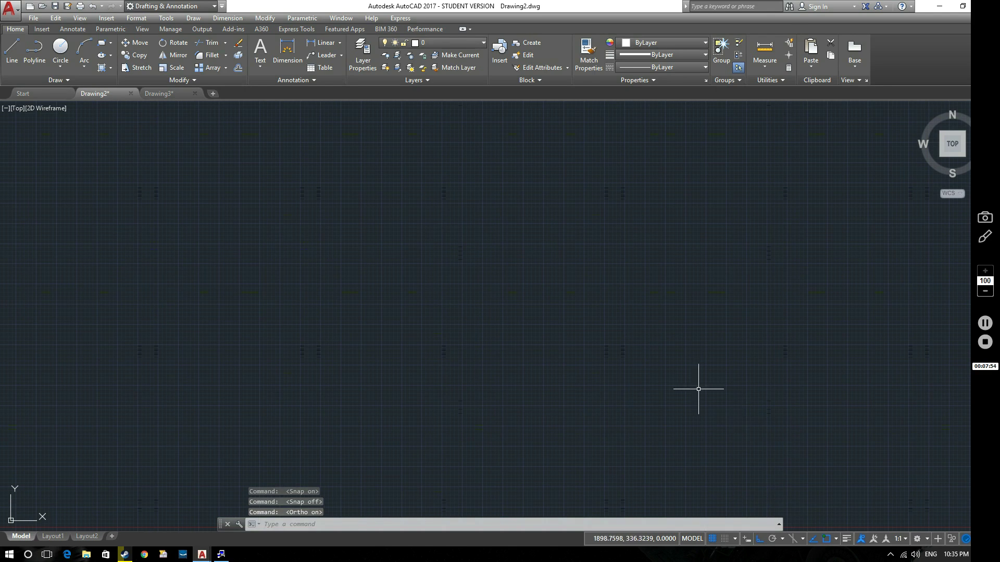
{"action": "left_click", "coordinate": [10, 52]}
{"action": "left_click", "coordinate": [358, 321]}
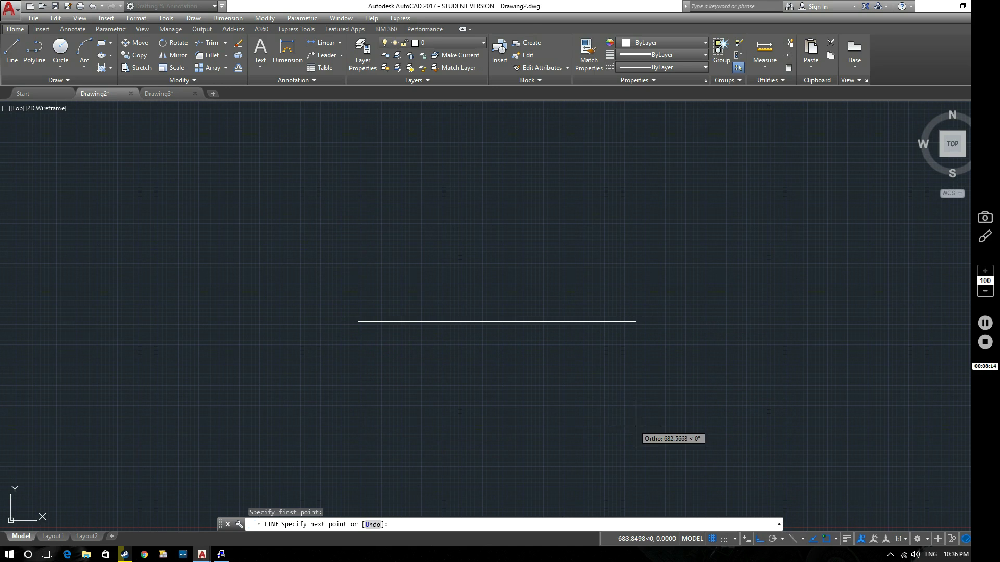
{"action": "left_click", "coordinate": [760, 541]}
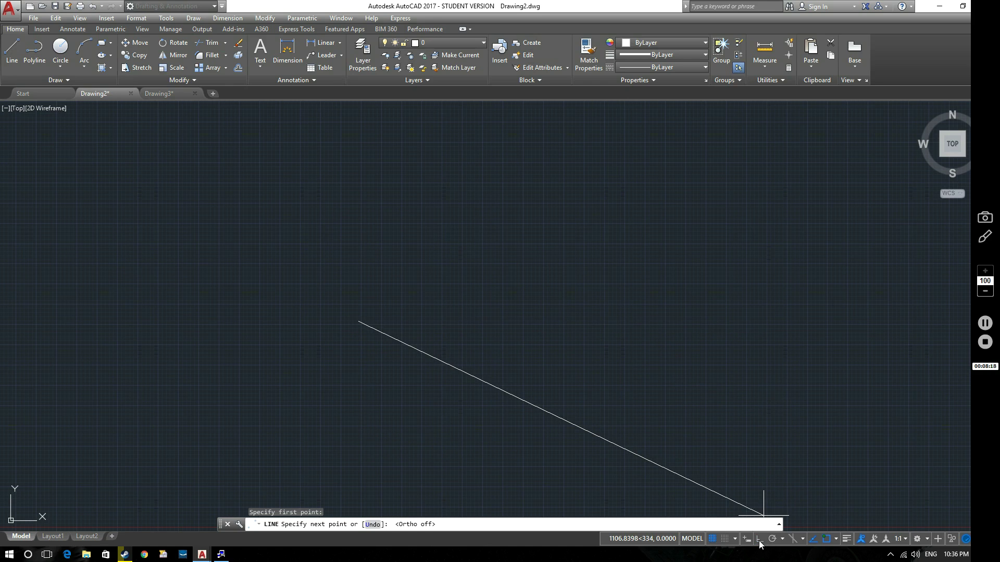
{"action": "left_click", "coordinate": [759, 540]}
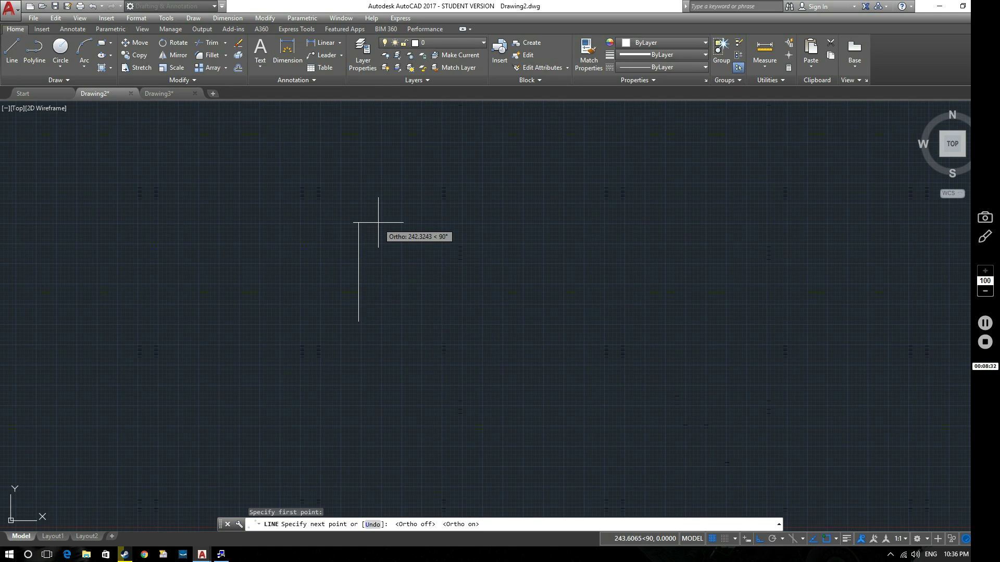
Step: Toggle Ortho with F8 during the line, leave it off, and cancel the line
{"action": "key", "text": "F8"}
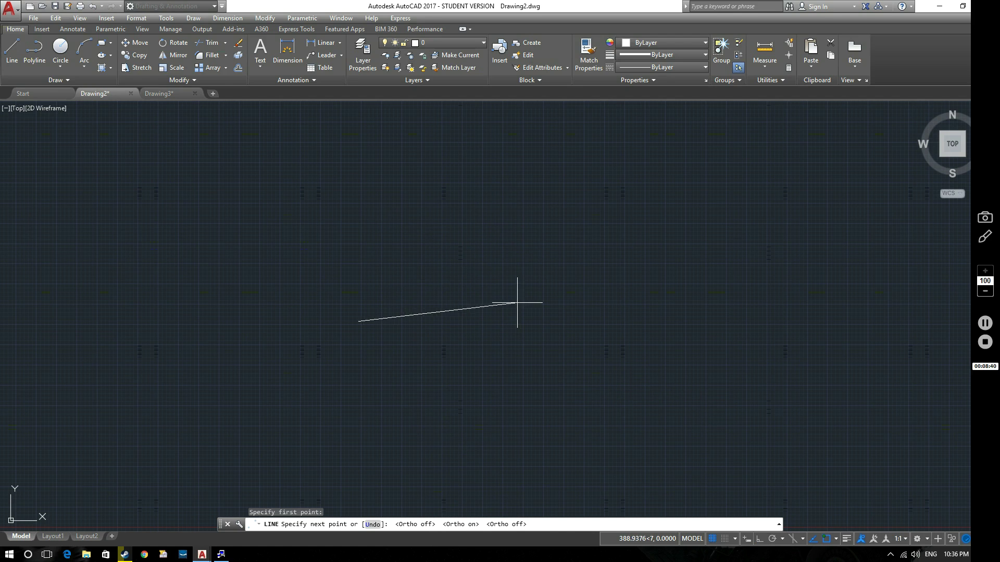
{"action": "key", "text": "F8"}
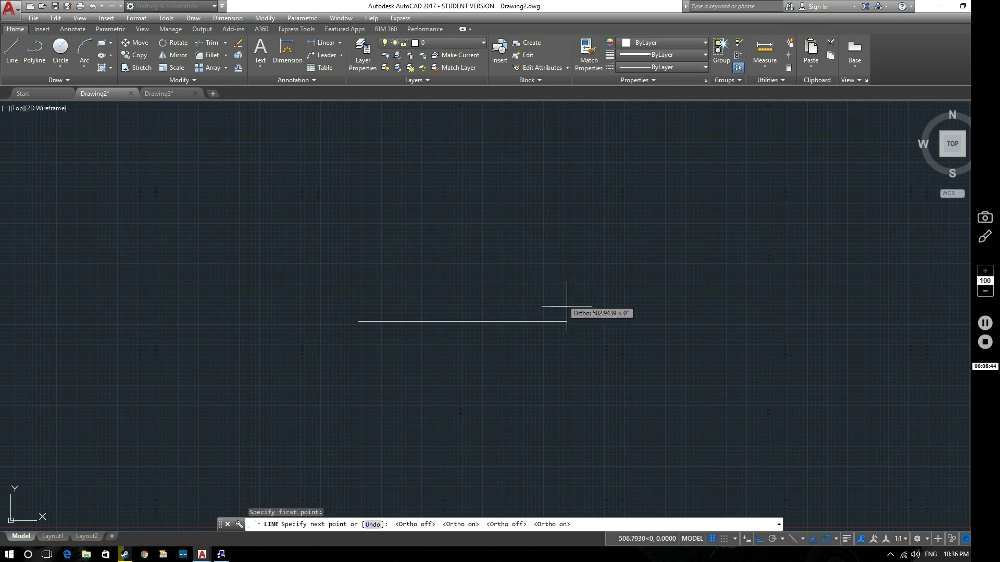
{"action": "key", "text": "F8"}
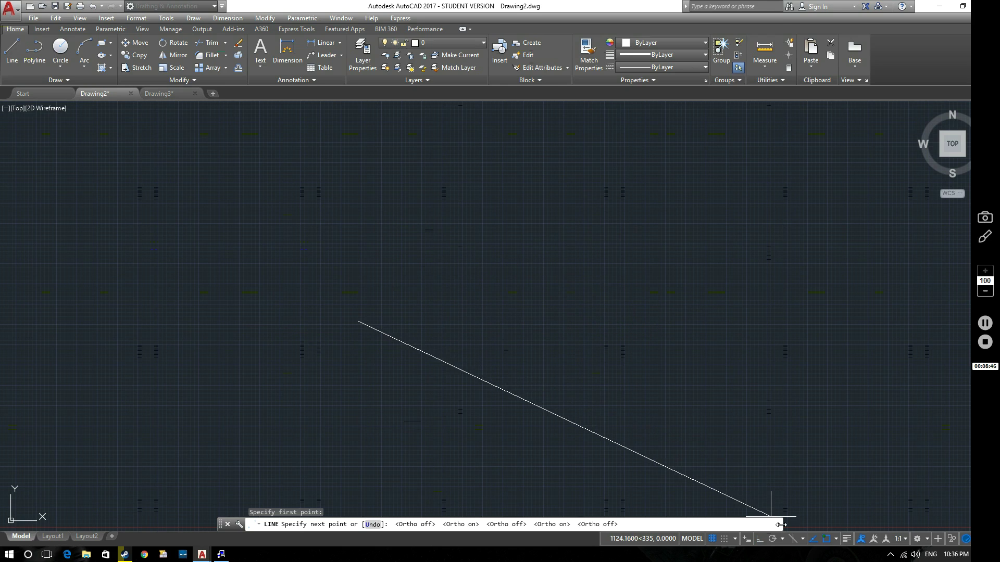
{"action": "key", "text": "Escape"}
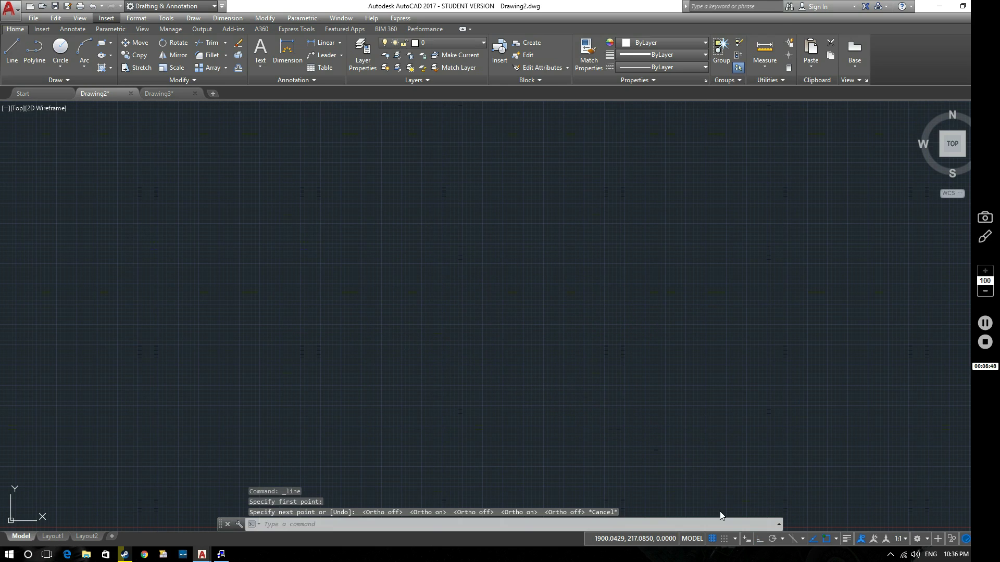
Step: Turn on polar tracking and start a test line, checking the angle increment list before cancelling
{"action": "left_click", "coordinate": [782, 539]}
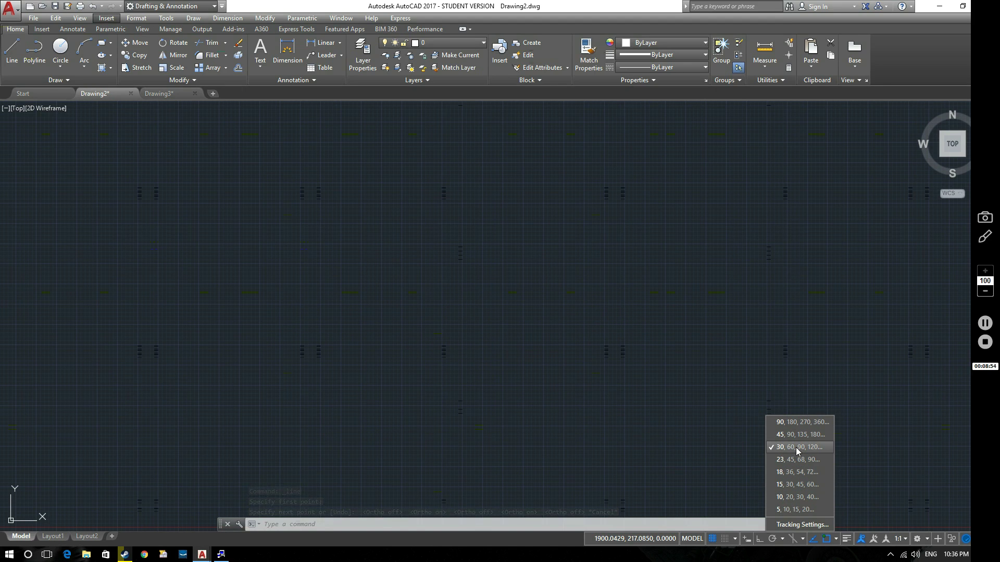
{"action": "left_click", "coordinate": [773, 539]}
{"action": "left_click", "coordinate": [772, 540]}
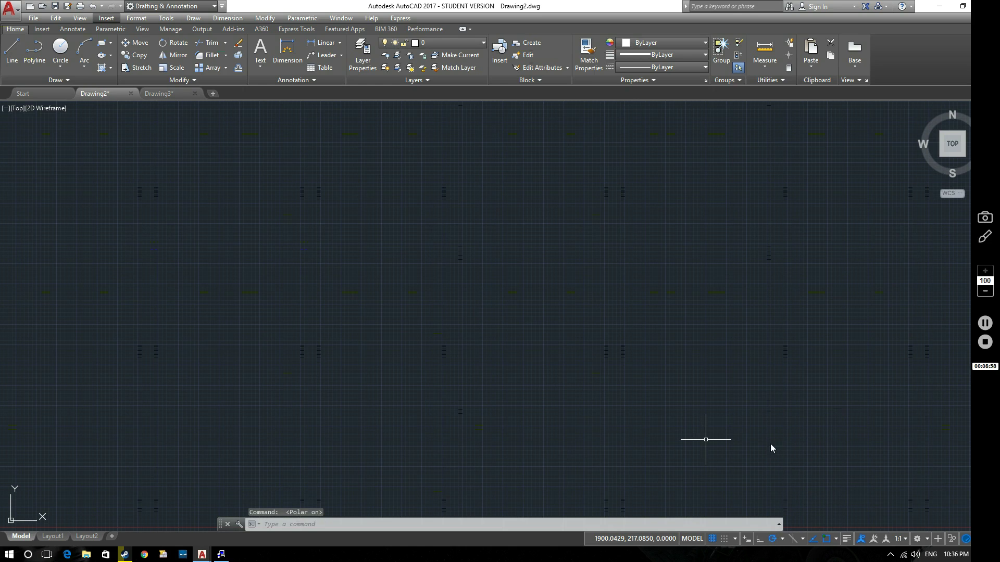
{"action": "left_click", "coordinate": [13, 50]}
{"action": "left_click", "coordinate": [410, 365]}
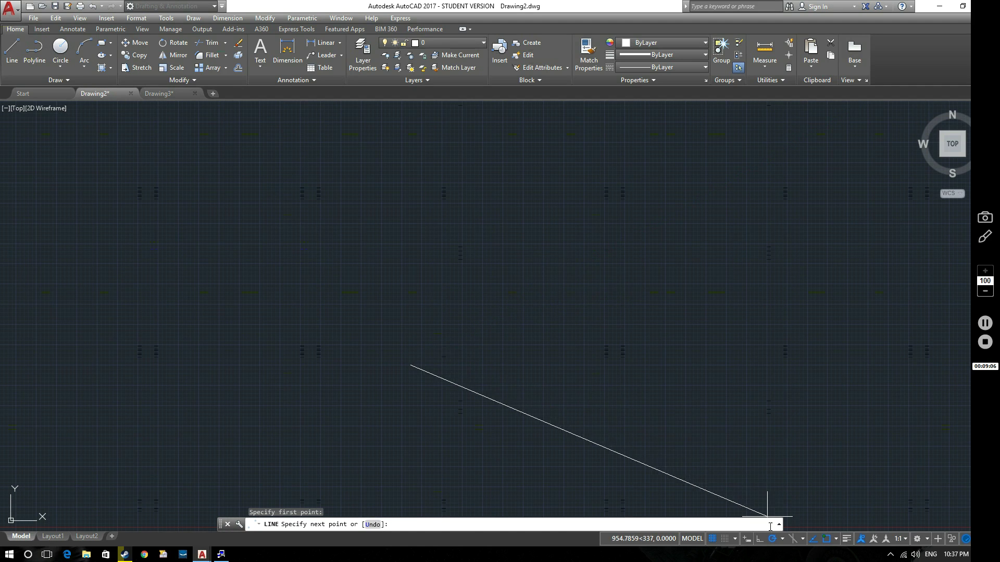
{"action": "left_click", "coordinate": [782, 538]}
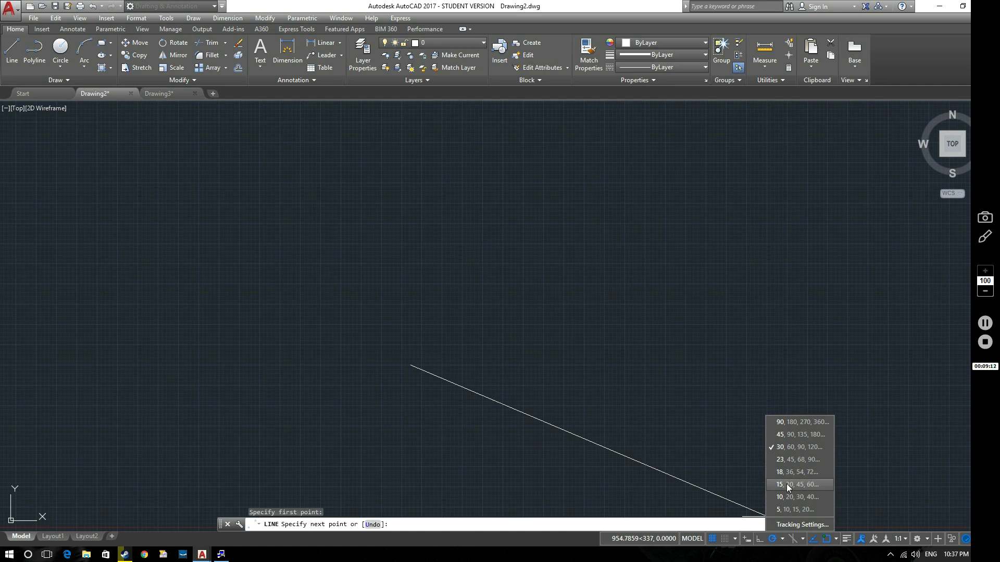
{"action": "key", "text": "Escape"}
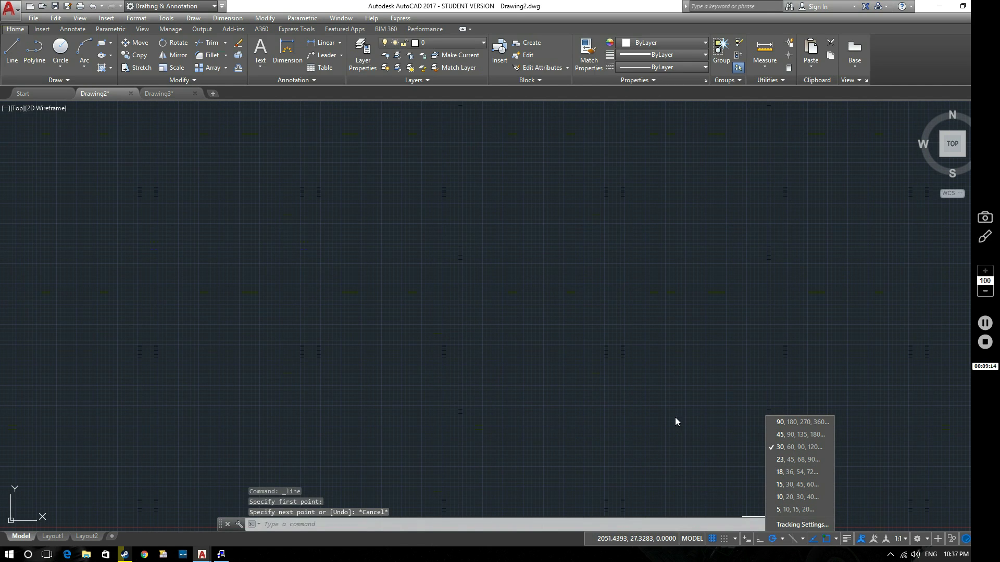
{"action": "key", "text": "Escape"}
{"action": "key", "text": "Escape"}
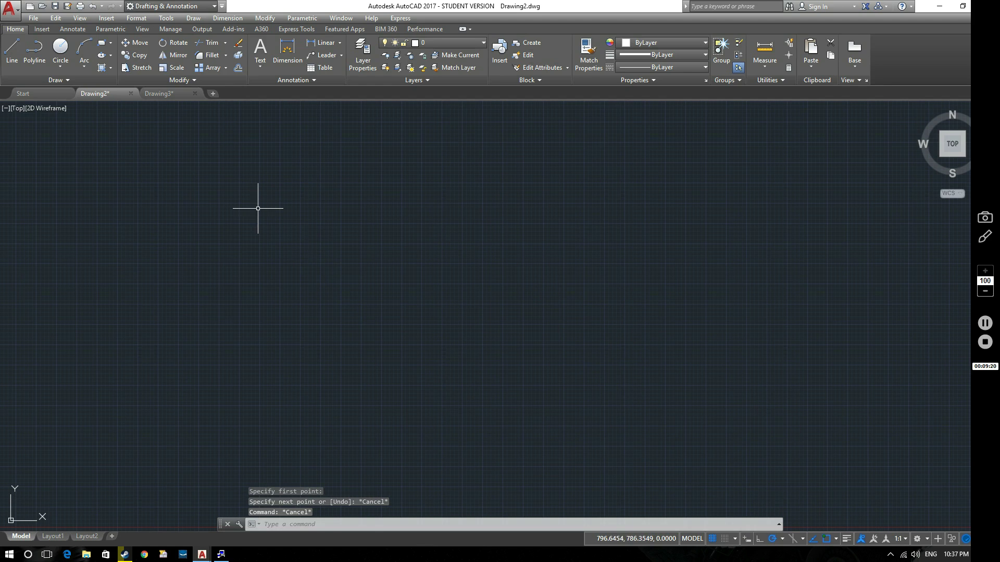
Step: Draw a second test line with 30-degree polar tracking, then cancel it
{"action": "left_click", "coordinate": [11, 52]}
{"action": "left_click", "coordinate": [431, 342]}
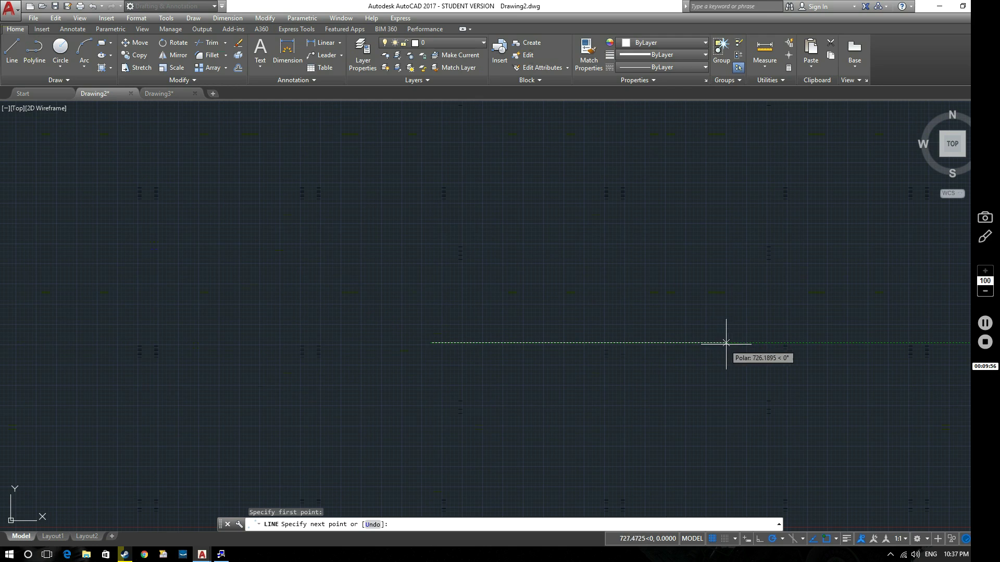
{"action": "key", "text": "Escape"}
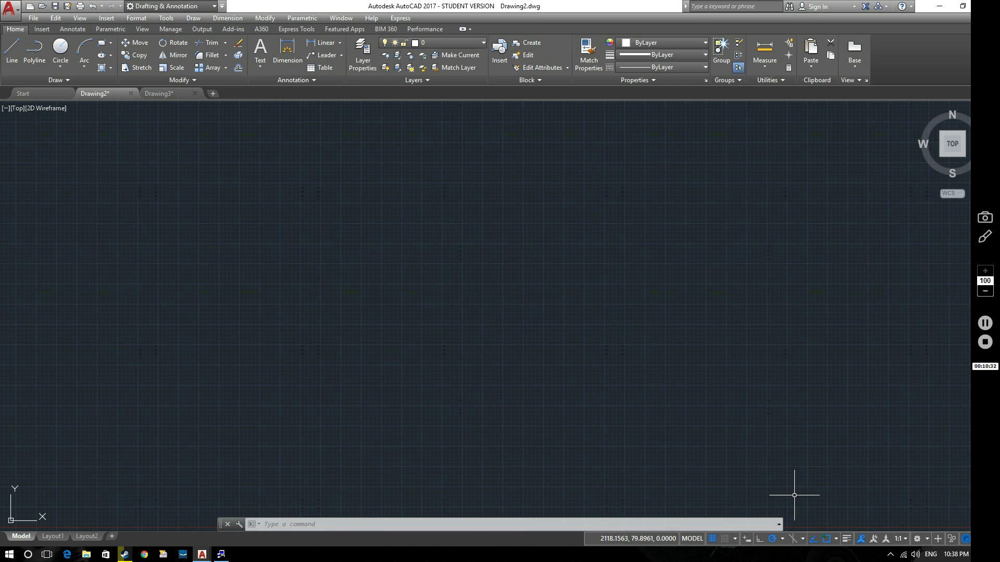
Step: Toggle isometric drafting on and off, then show the object snap types list
{"action": "left_click", "coordinate": [793, 539]}
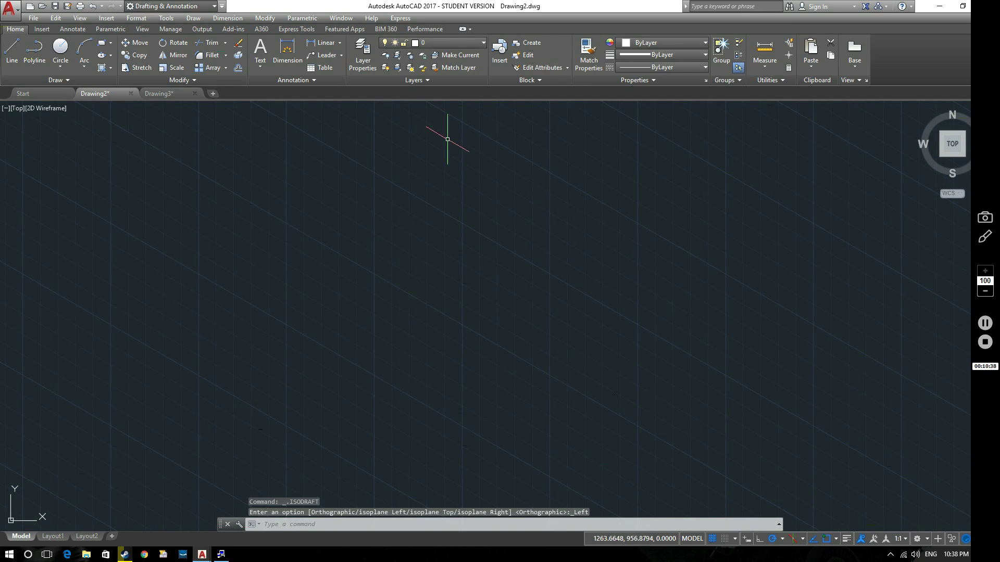
{"action": "left_click", "coordinate": [796, 540]}
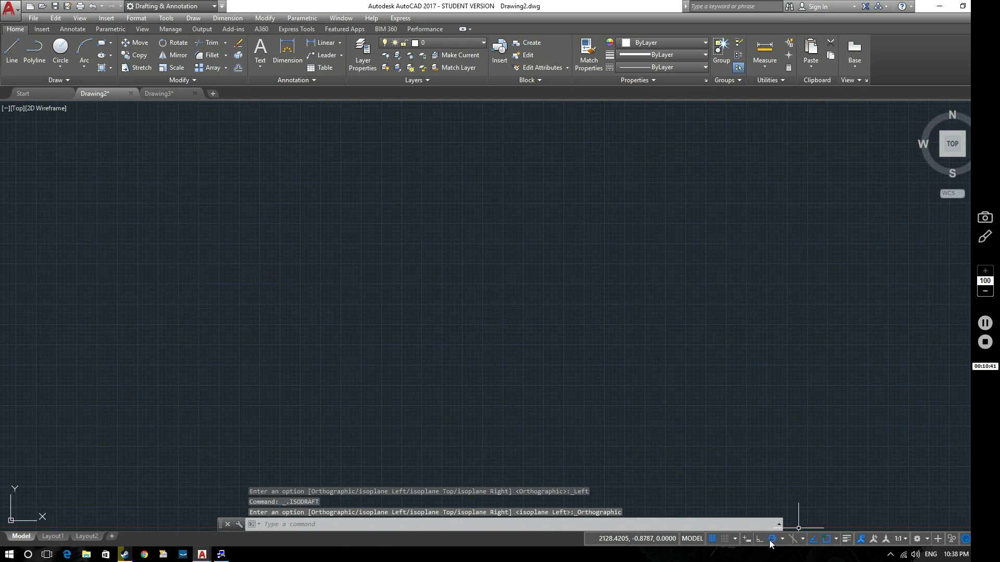
{"action": "left_click", "coordinate": [835, 540]}
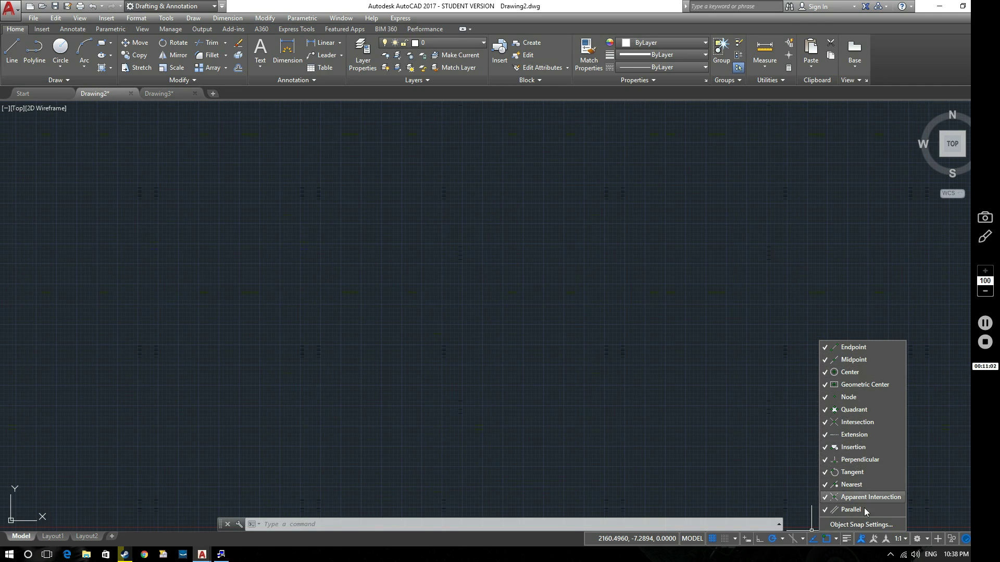
Step: Close the object snap list, then turn lineweight display on and back off
{"action": "left_click", "coordinate": [932, 461]}
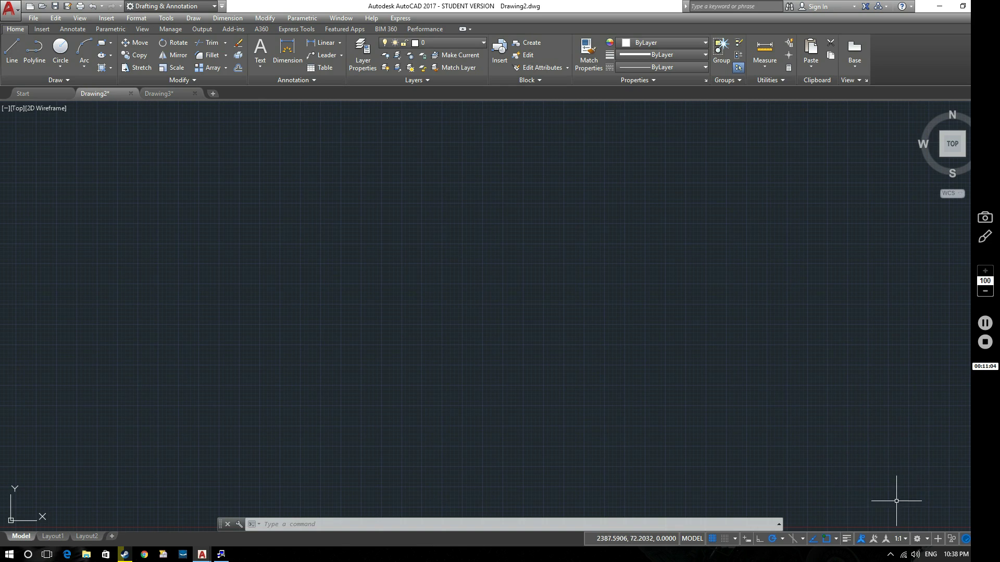
{"action": "left_click", "coordinate": [847, 540]}
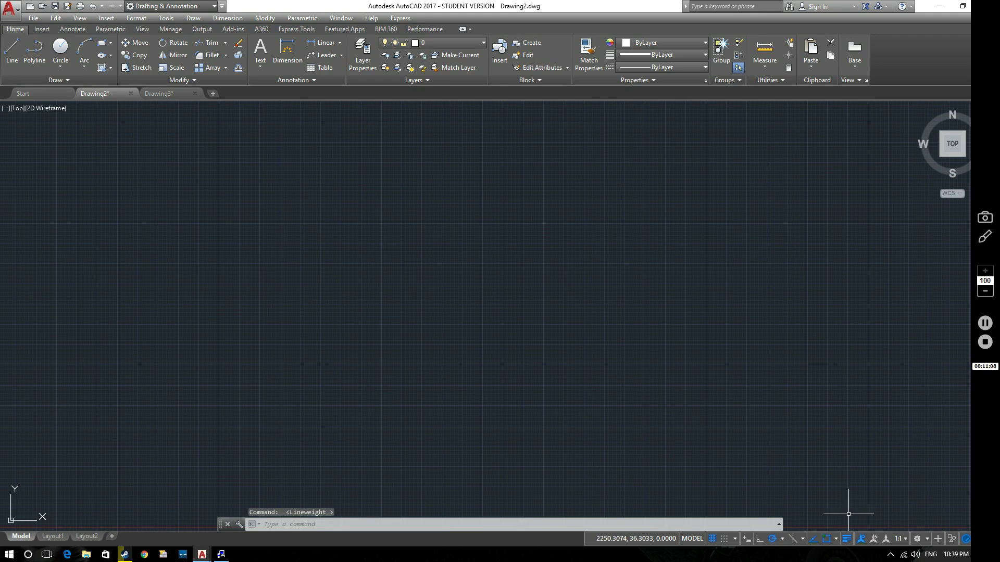
{"action": "left_click", "coordinate": [847, 539]}
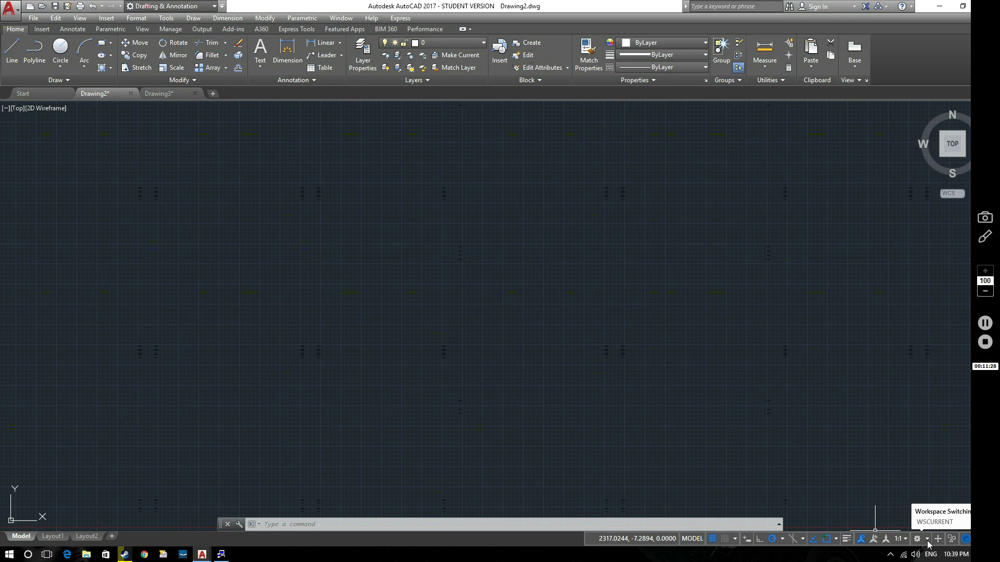
{"action": "left_click", "coordinate": [695, 539]}
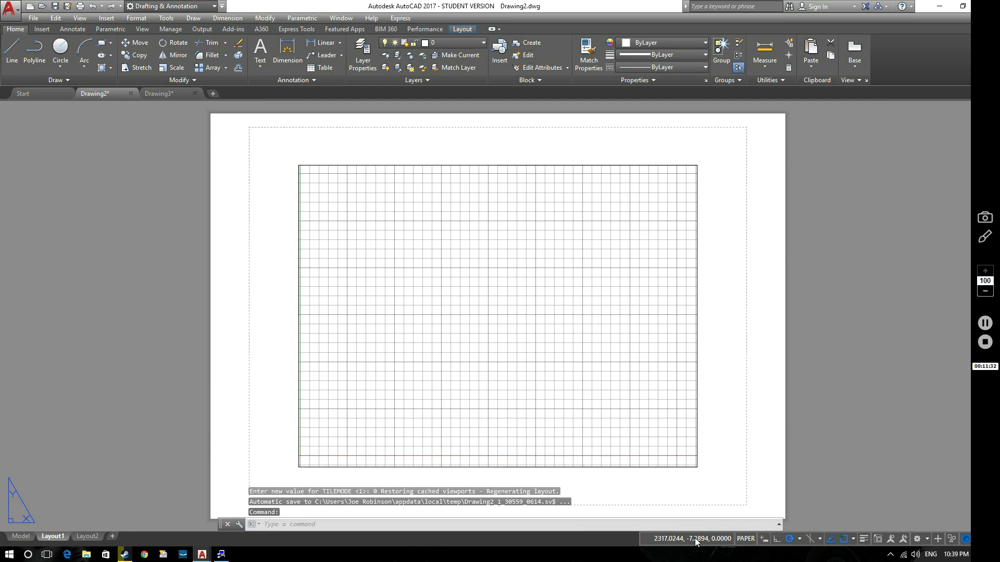
{"action": "left_click", "coordinate": [752, 539]}
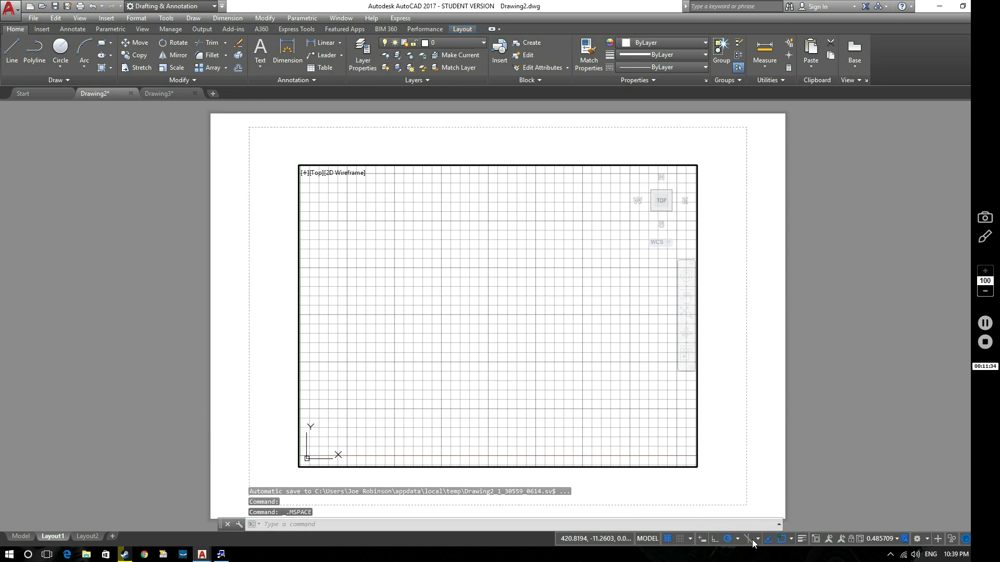
{"action": "left_click", "coordinate": [651, 539]}
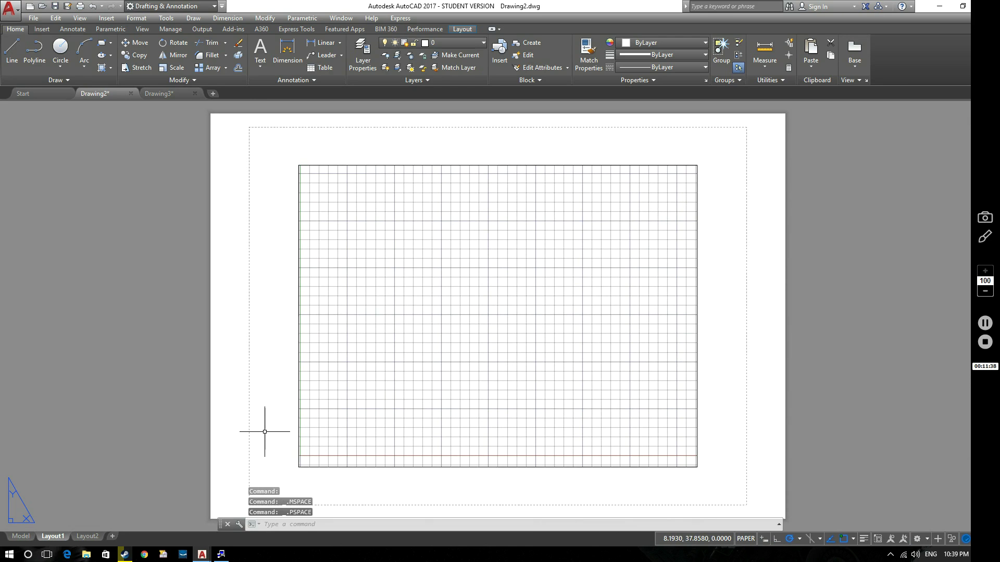
{"action": "left_click", "coordinate": [16, 539]}
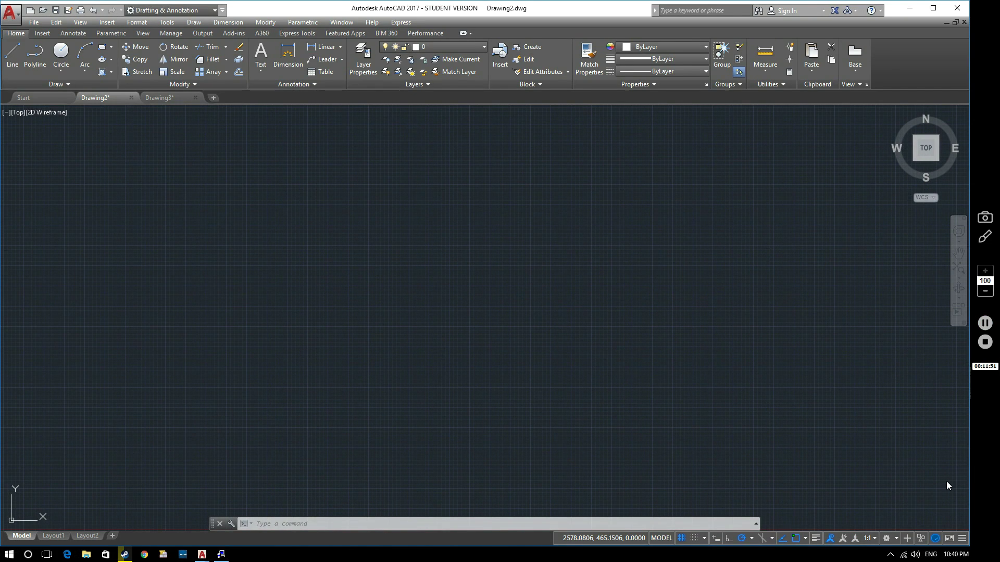
{"action": "left_click", "coordinate": [962, 538]}
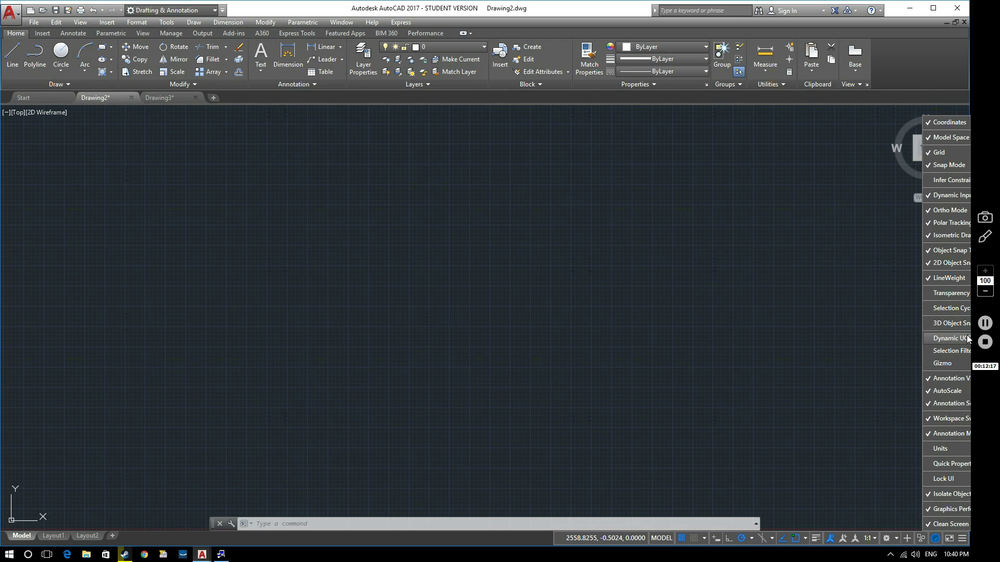
{"action": "left_click", "coordinate": [960, 539]}
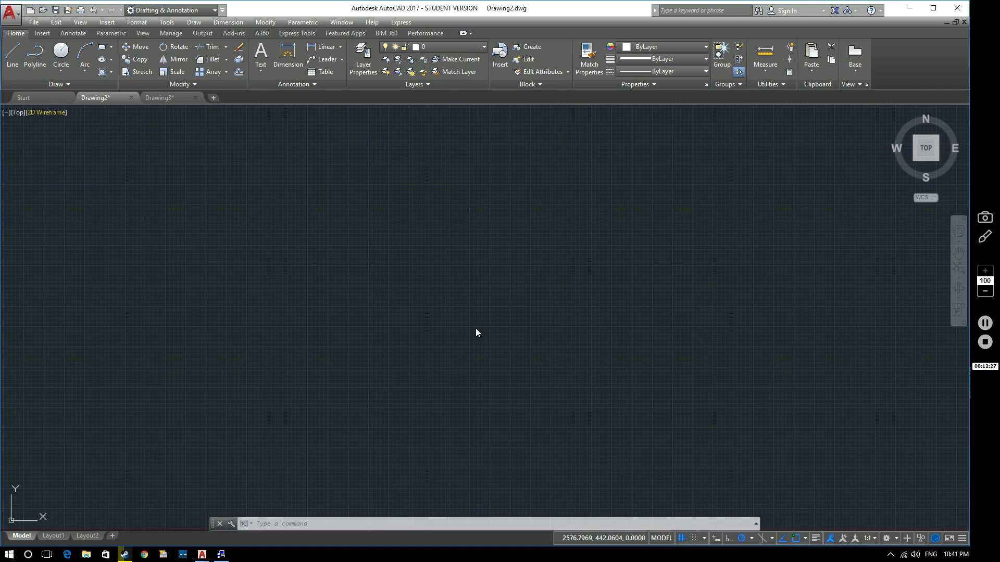
Step: Draw a closed four-line rectangle near the middle of the drawing
{"action": "left_click", "coordinate": [15, 61]}
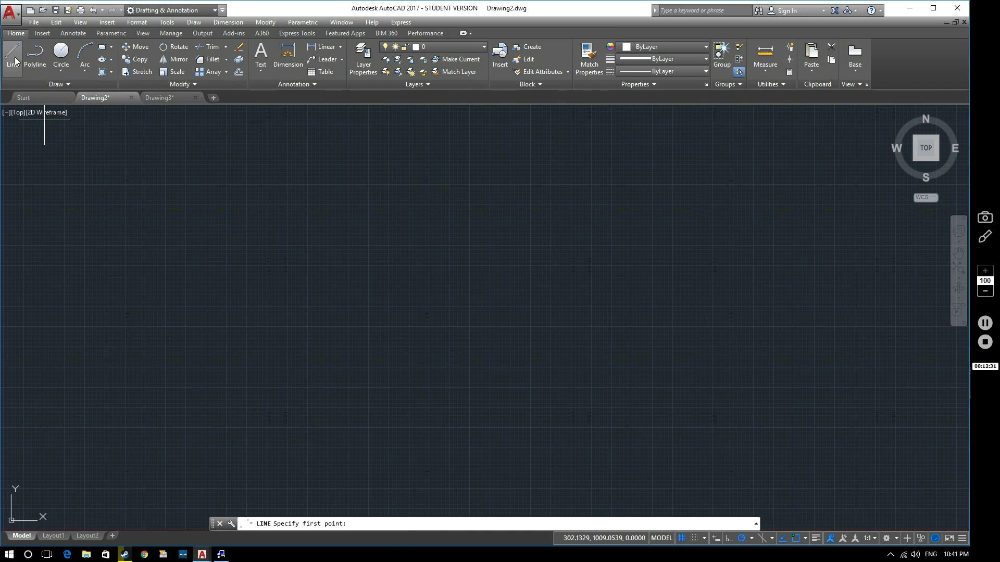
{"action": "left_click", "coordinate": [335, 317]}
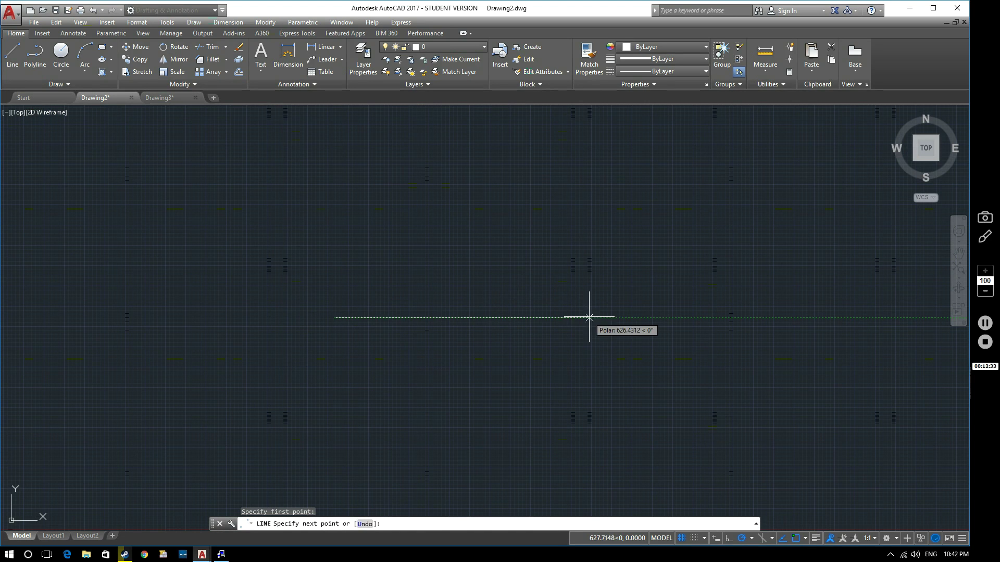
{"action": "left_click", "coordinate": [613, 316]}
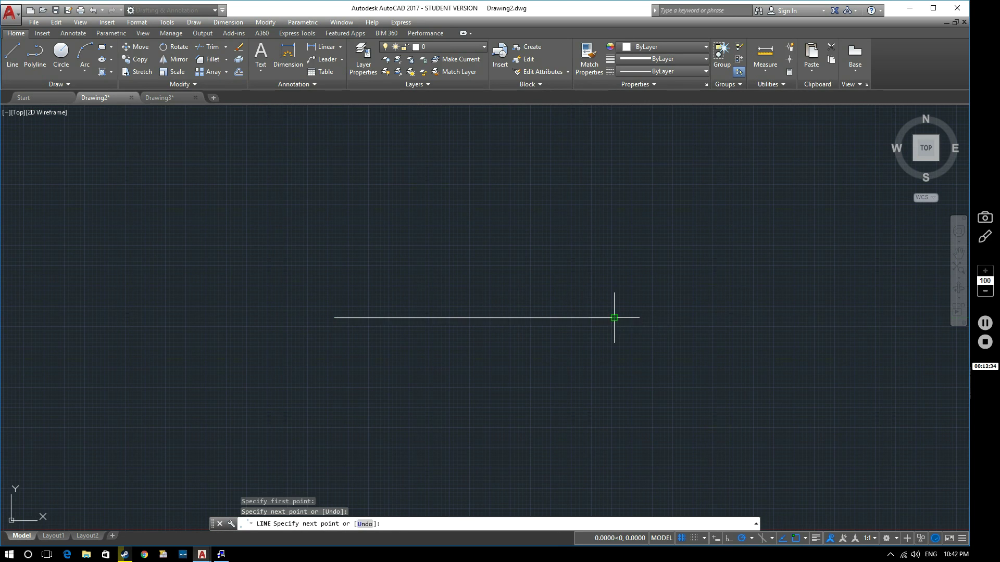
{"action": "left_click", "coordinate": [614, 214]}
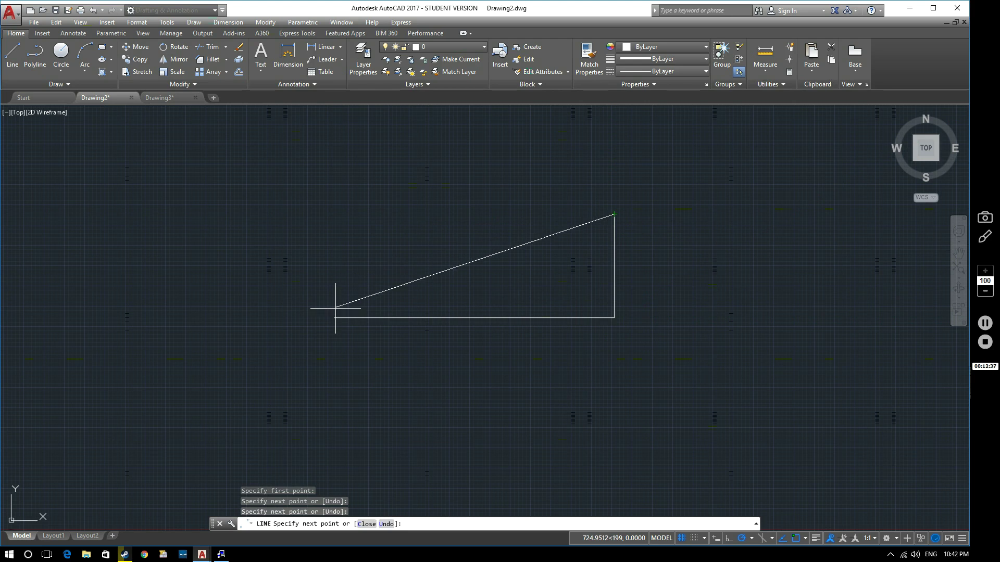
{"action": "left_click", "coordinate": [334, 213]}
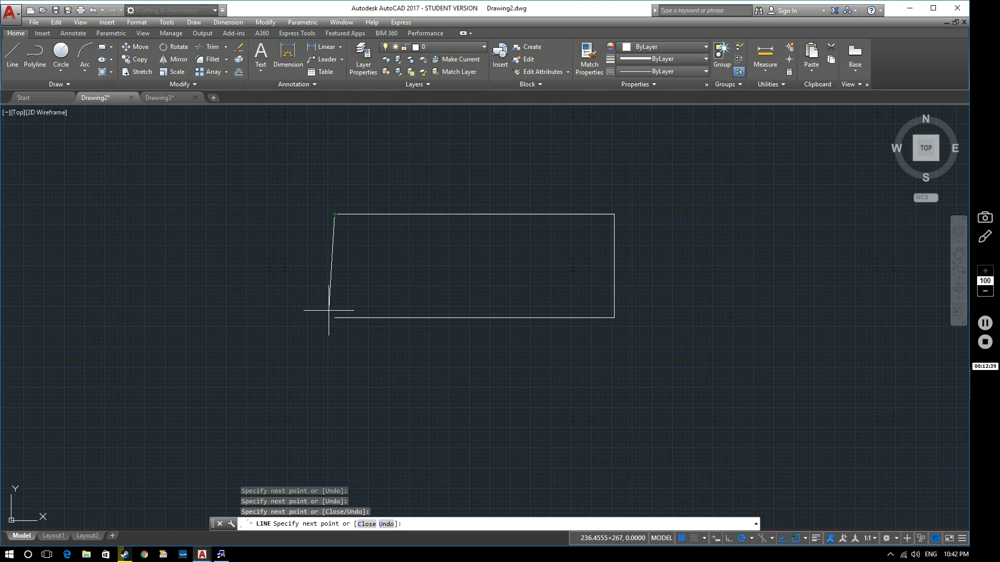
{"action": "left_click", "coordinate": [335, 316]}
{"action": "key", "text": "Return"}
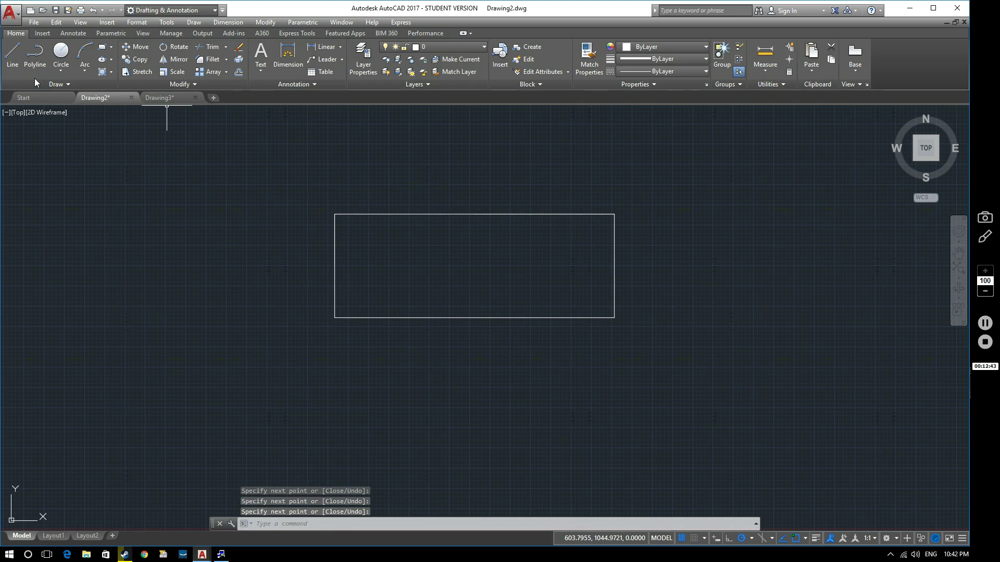
Step: Select the top, right, bottom and left edges one at a time, clearing each selection
{"action": "left_click", "coordinate": [405, 213]}
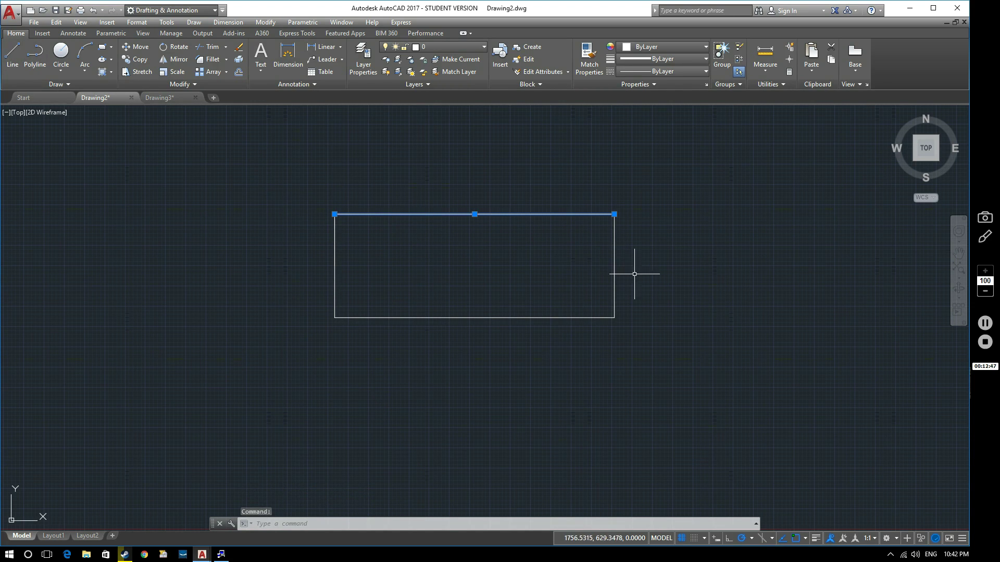
{"action": "key", "text": "Escape"}
{"action": "left_click", "coordinate": [617, 259]}
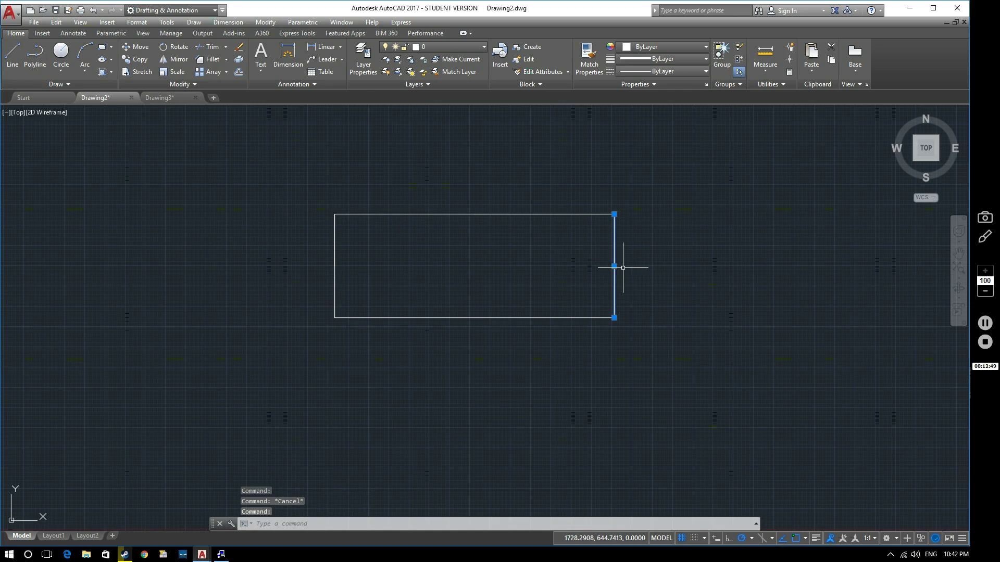
{"action": "key", "text": "Escape"}
{"action": "left_click", "coordinate": [542, 317]}
{"action": "key", "text": "Escape"}
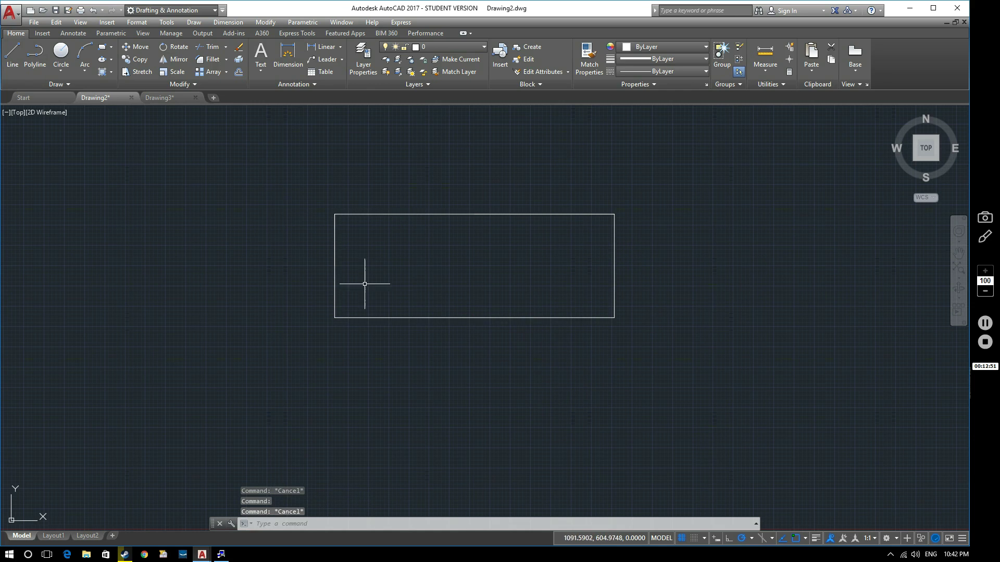
{"action": "left_click", "coordinate": [334, 262]}
{"action": "key", "text": "Escape"}
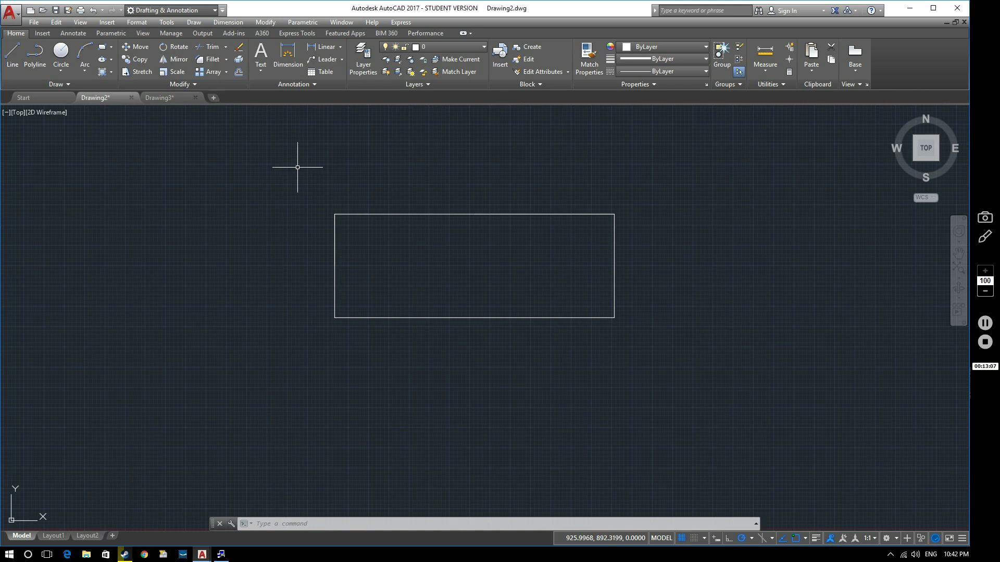
Step: Click-select the rectangle's top and left edges together, then clear the selection
{"action": "left_click", "coordinate": [366, 214]}
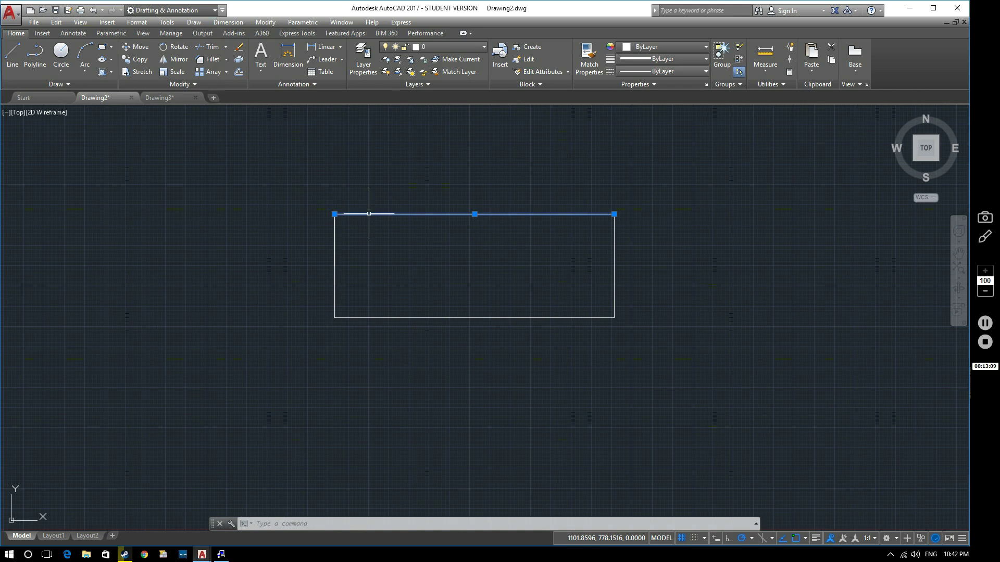
{"action": "left_click", "coordinate": [336, 253]}
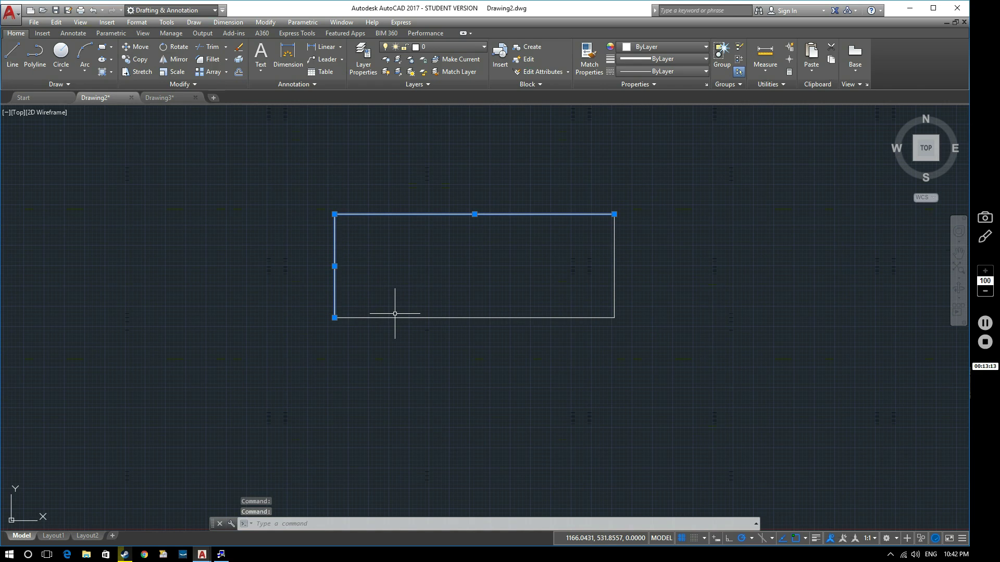
{"action": "key", "text": "Escape"}
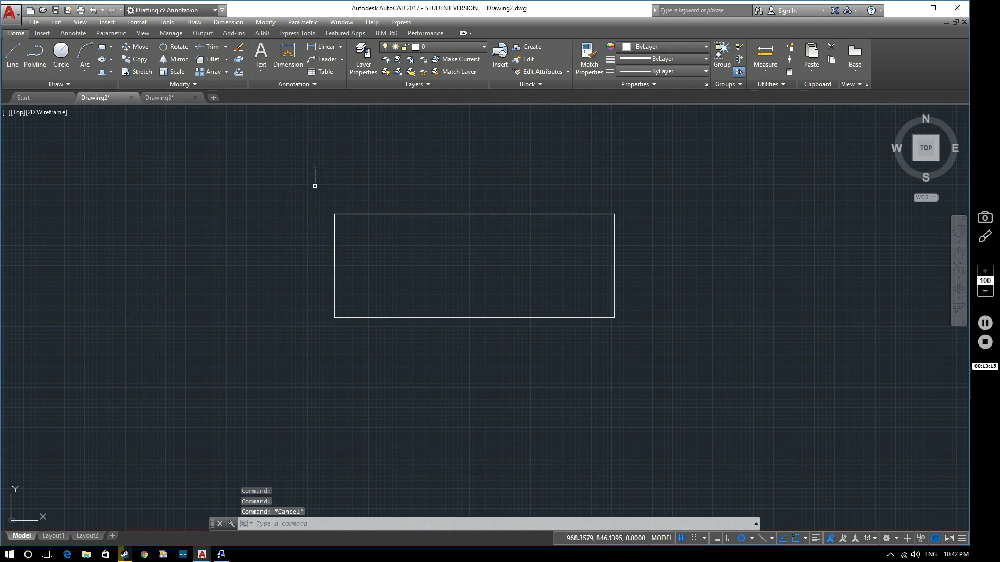
Step: Window-select only the top line, clear it, and begin a crossing selection from the upper right
{"action": "left_click", "coordinate": [285, 153]}
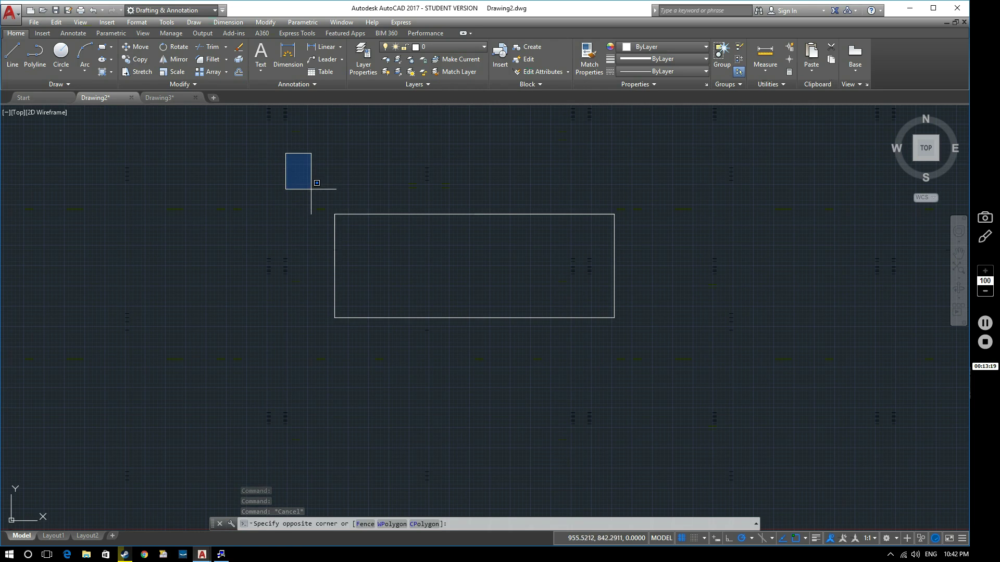
{"action": "left_click", "coordinate": [662, 278]}
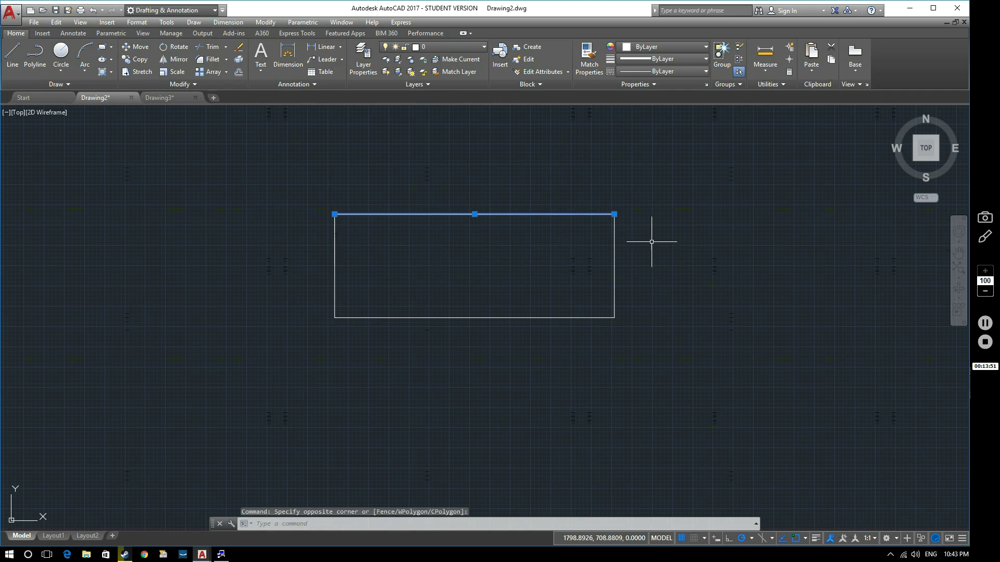
{"action": "key", "text": "Escape"}
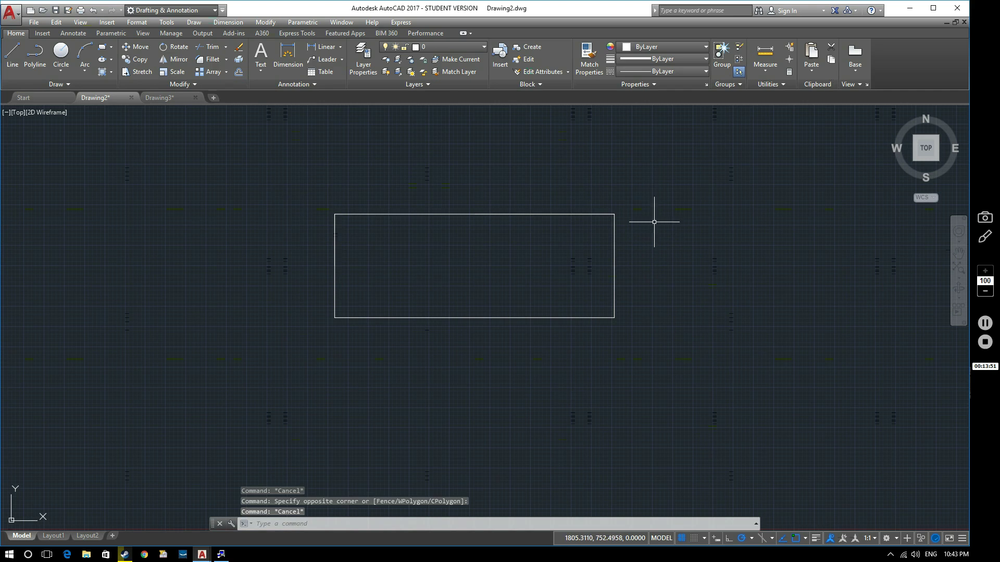
{"action": "left_click", "coordinate": [671, 163]}
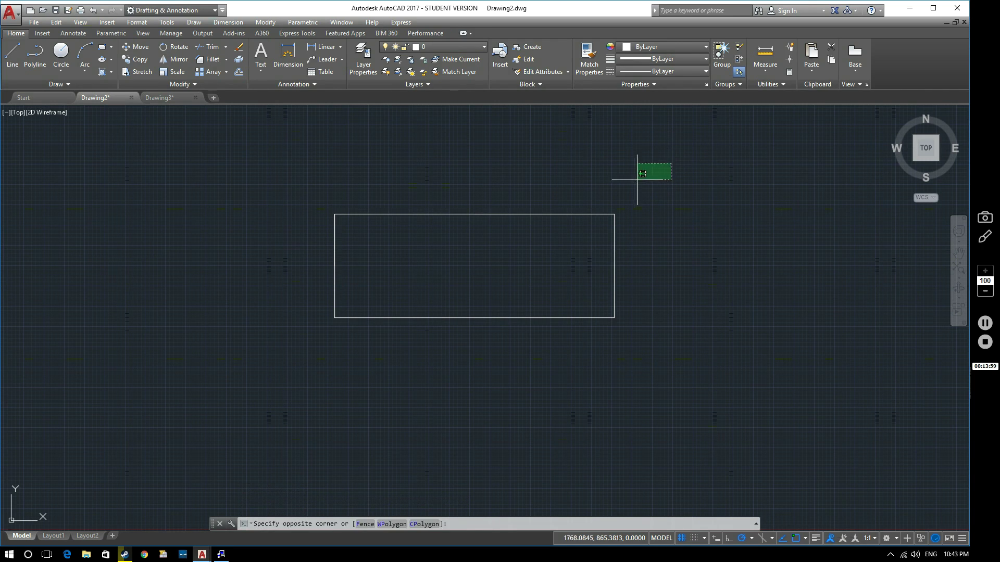
Step: Cross-select the upper-right corner edges, then window-select all four rectangle lines
{"action": "left_click", "coordinate": [551, 259]}
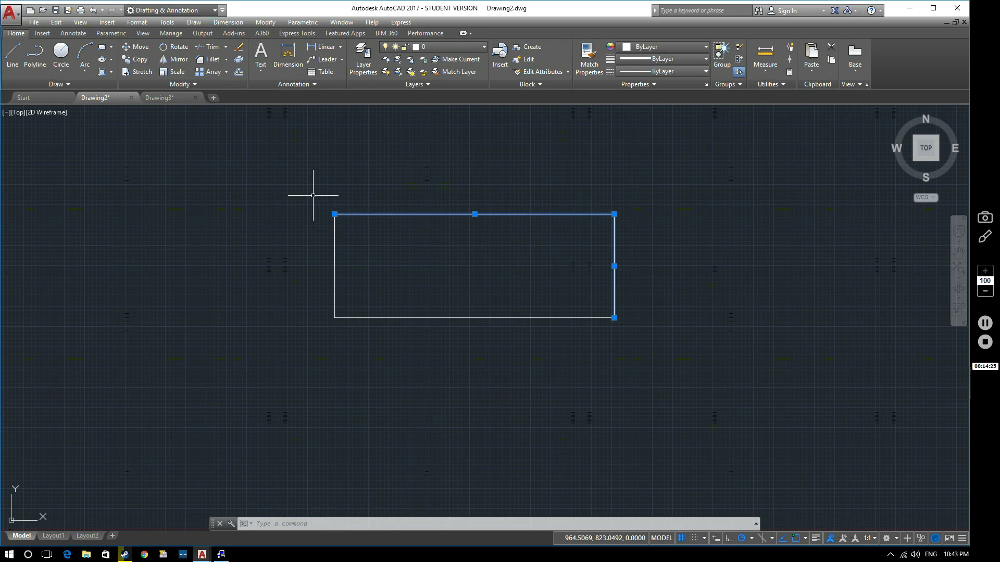
{"action": "left_click", "coordinate": [223, 173]}
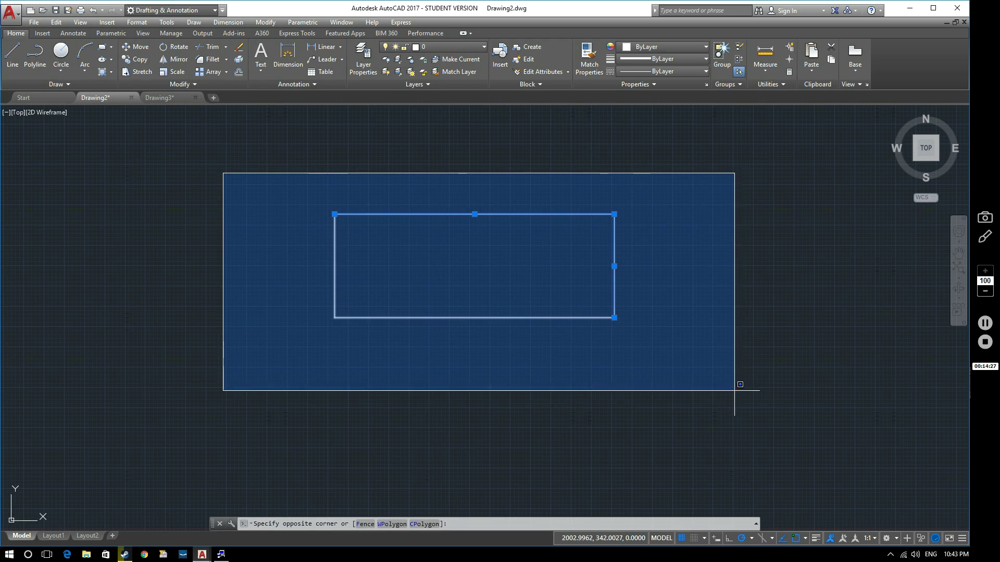
{"action": "left_click", "coordinate": [736, 392]}
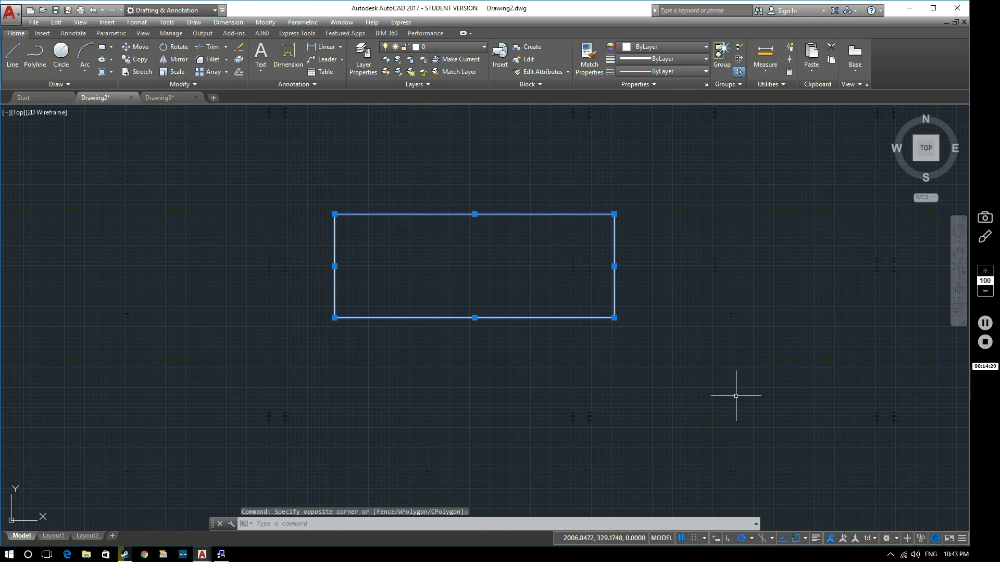